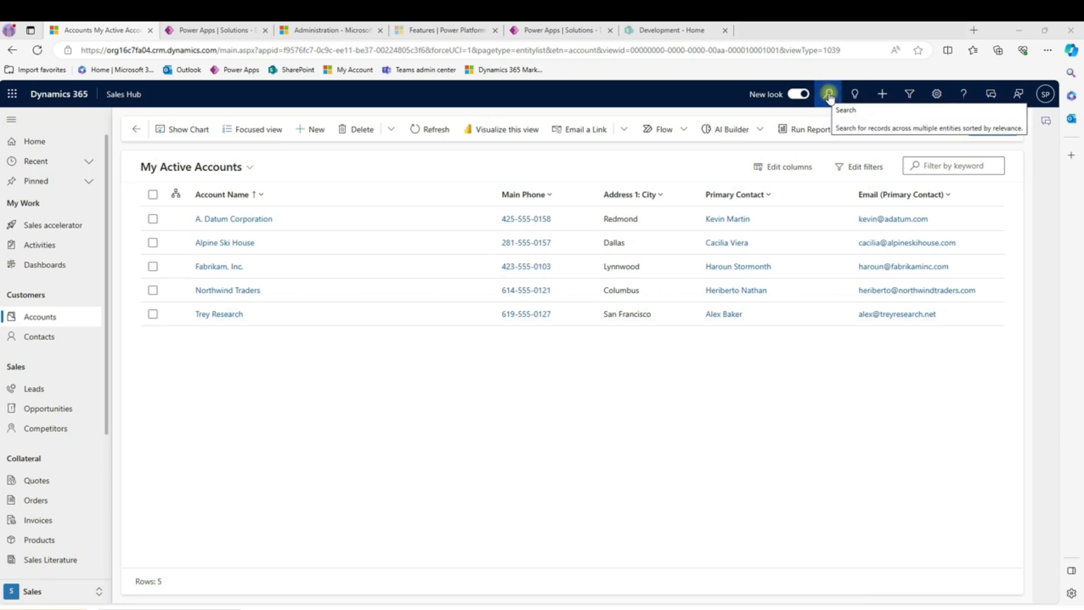
# - Search across all record types for Research, and repeat the search with the wildcard term *Research
pyautogui.click(828, 95)
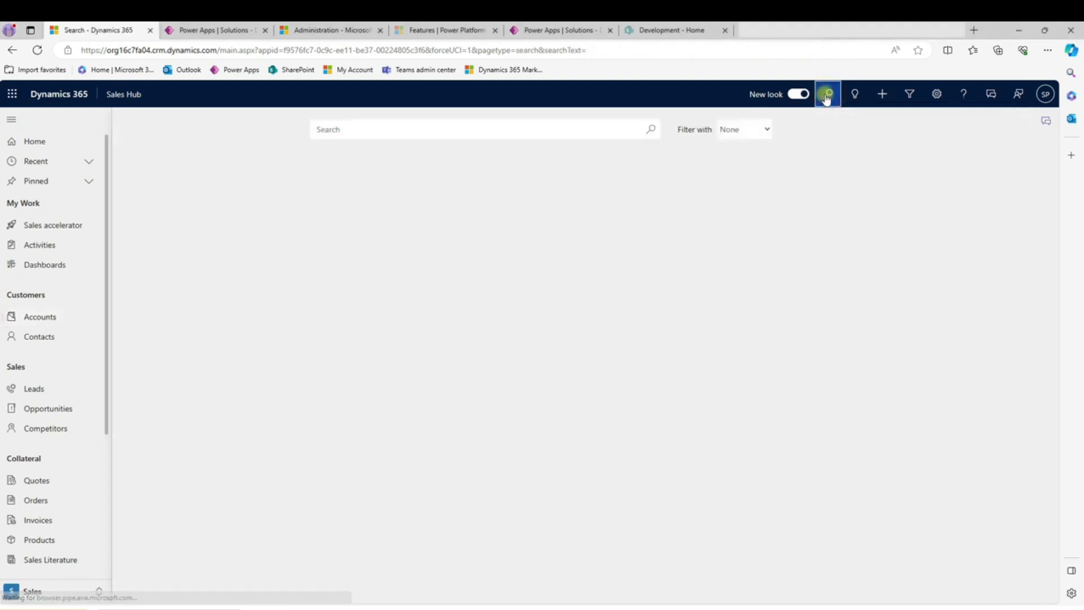
pyautogui.click(429, 133)
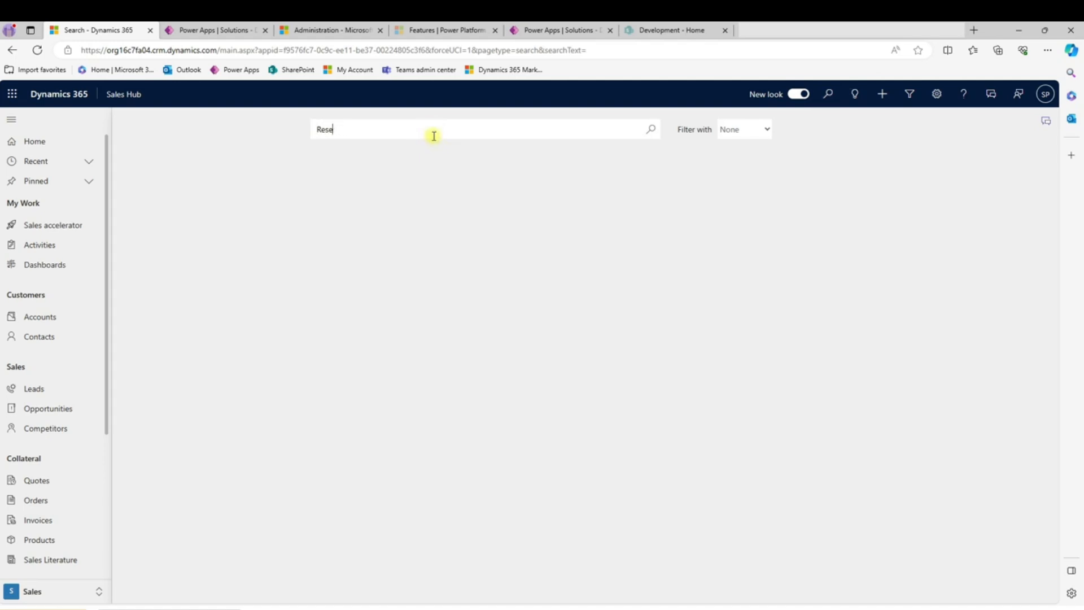
pyautogui.press('Return')
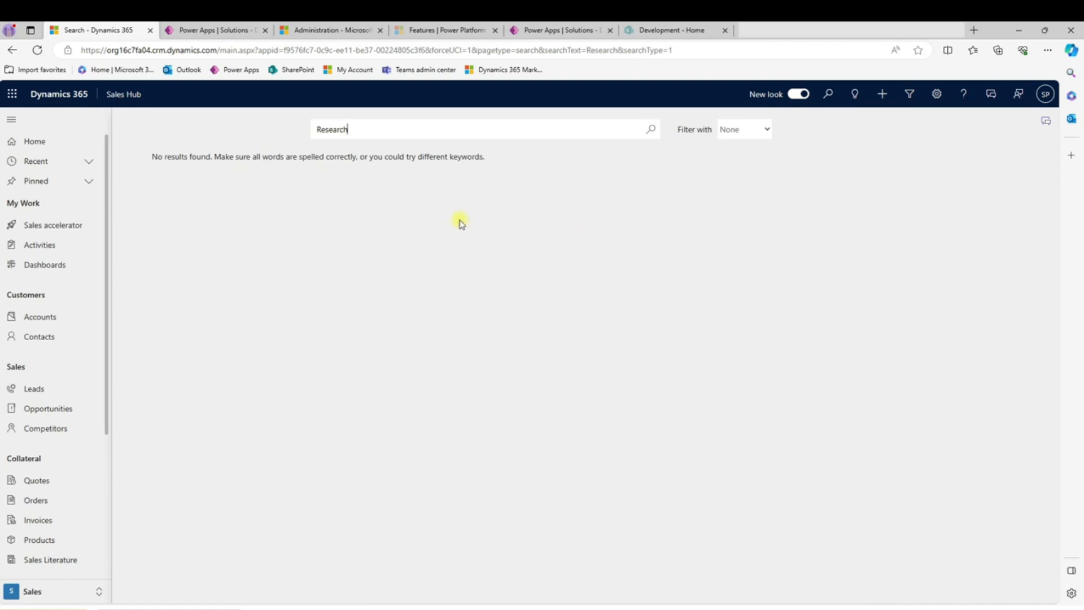
pyautogui.click(318, 129)
pyautogui.press('Return')
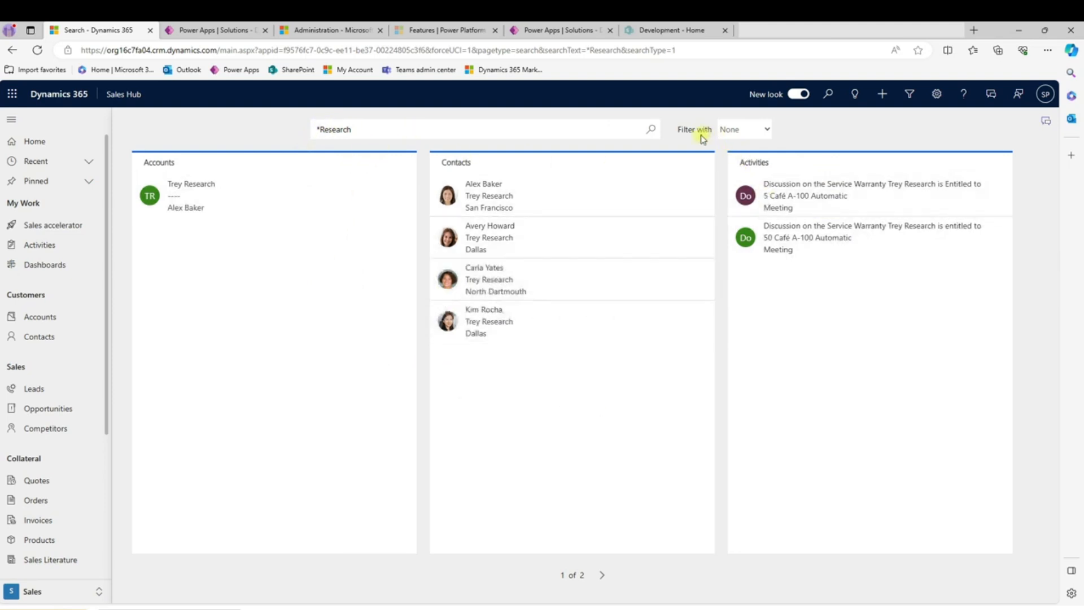
# - Filter the *Research results to the Contact table and show the other tables available for filtering
pyautogui.click(767, 131)
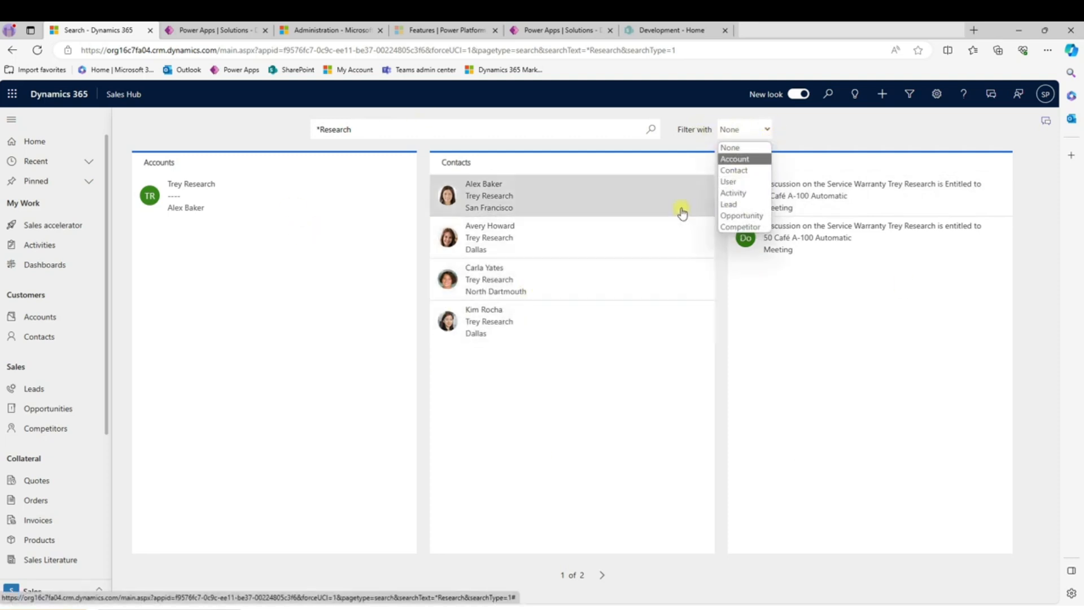
pyautogui.click(733, 170)
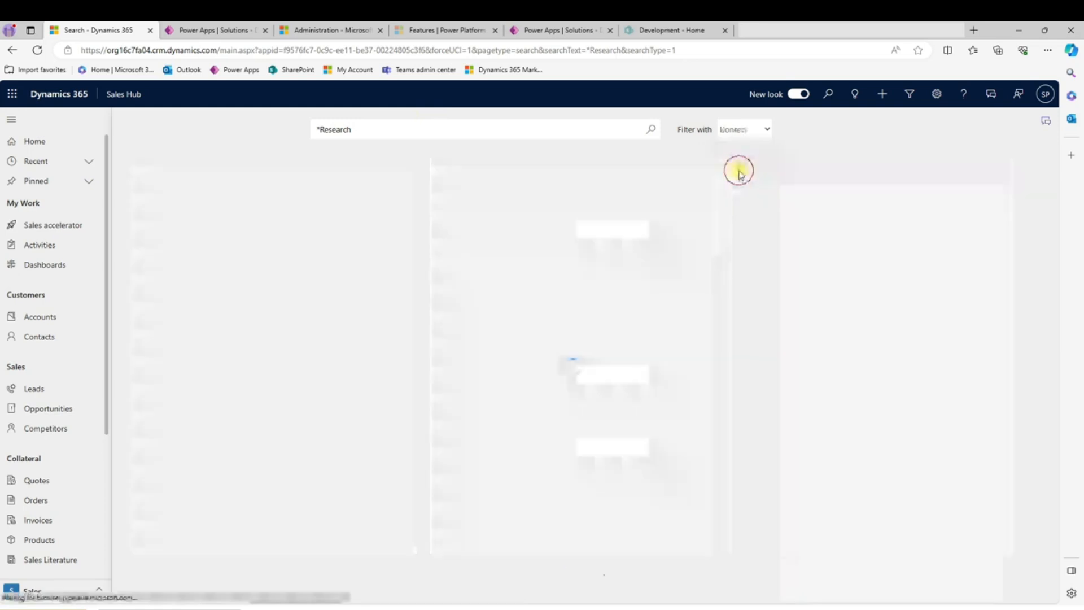
pyautogui.click(763, 132)
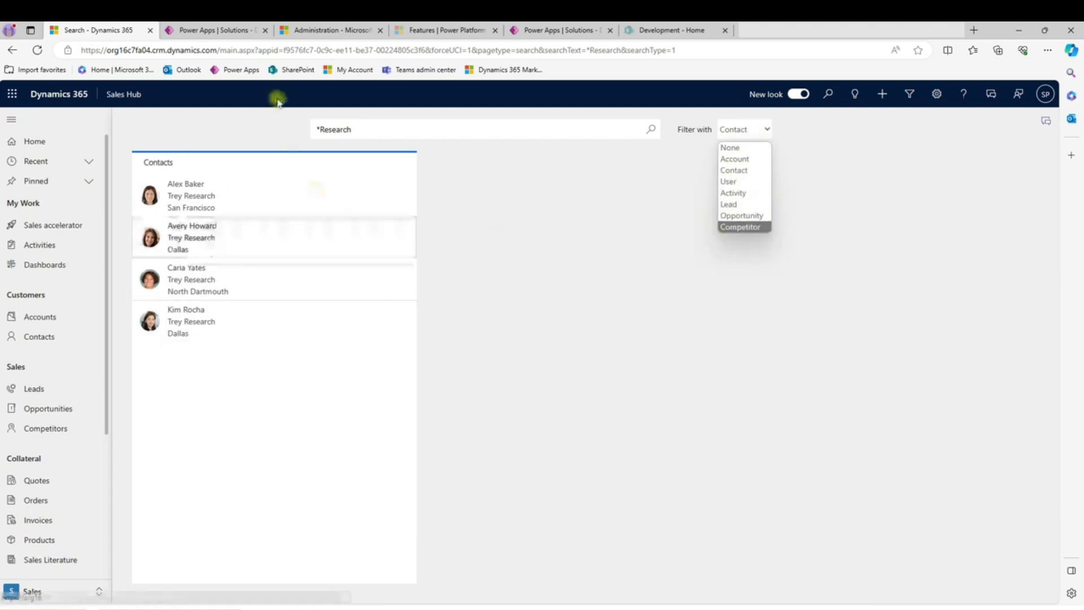
# - In Power Apps, open the Account table's Quick Find Active Accounts view and add Address 1: City to its find columns
pyautogui.click(206, 30)
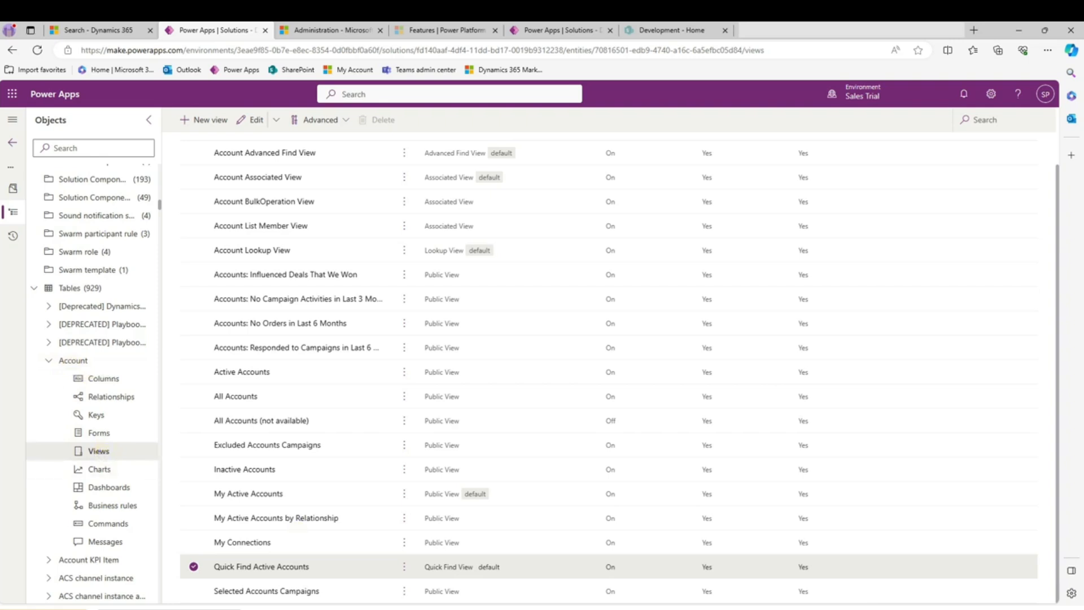
pyautogui.click(258, 566)
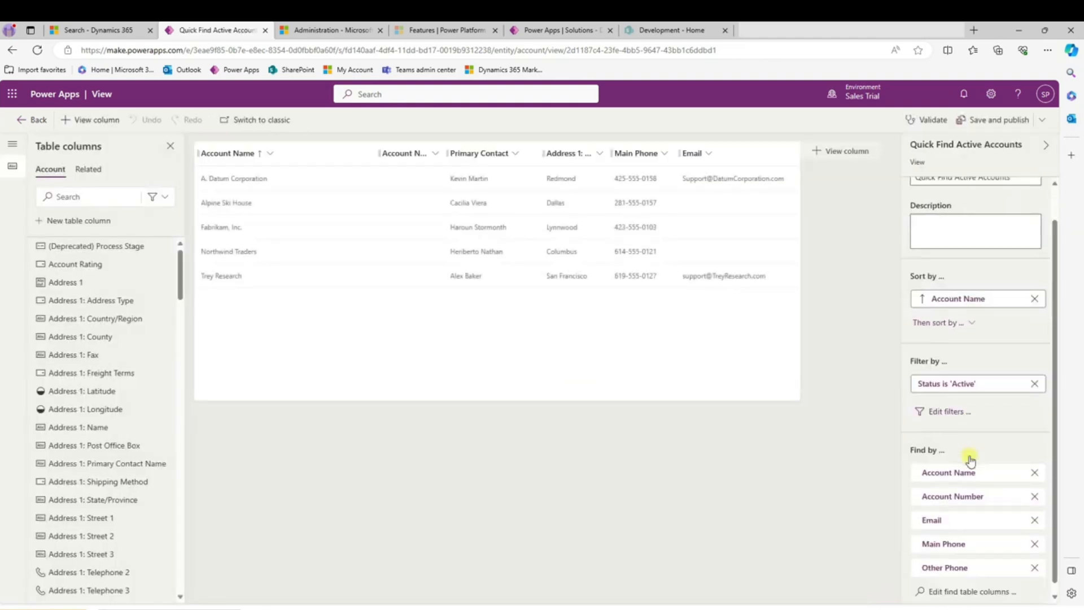
pyautogui.scroll(-1, 970, 460)
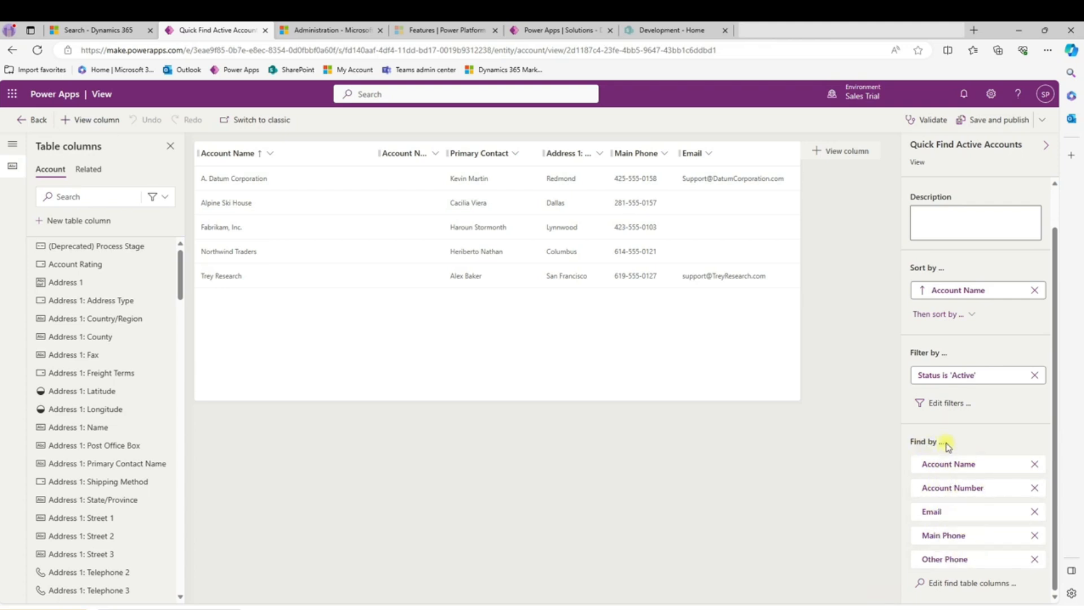
pyautogui.click(945, 584)
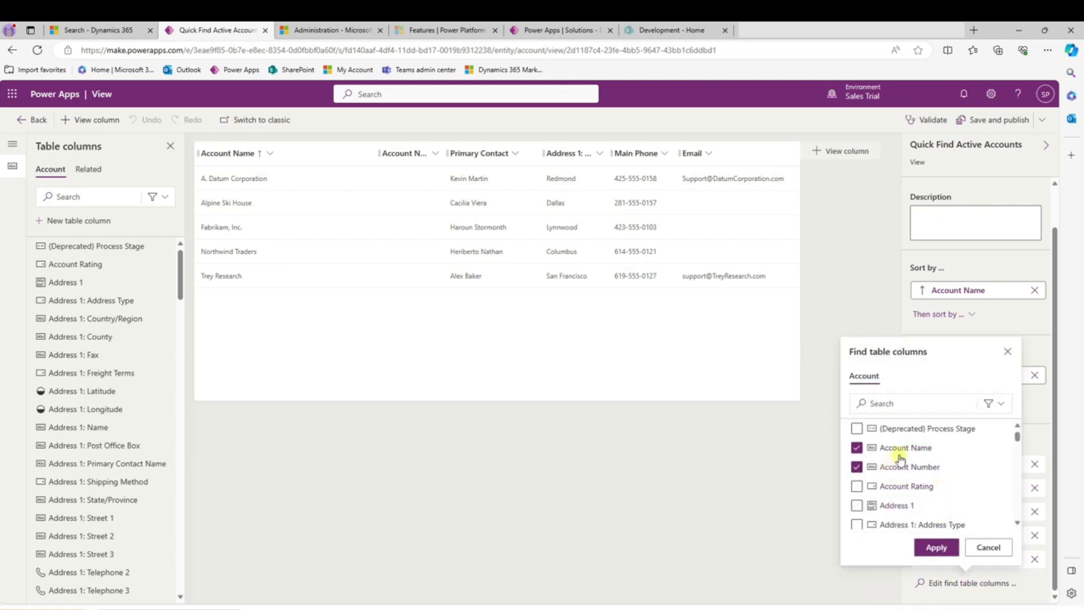
pyautogui.scroll(-4, 909, 468)
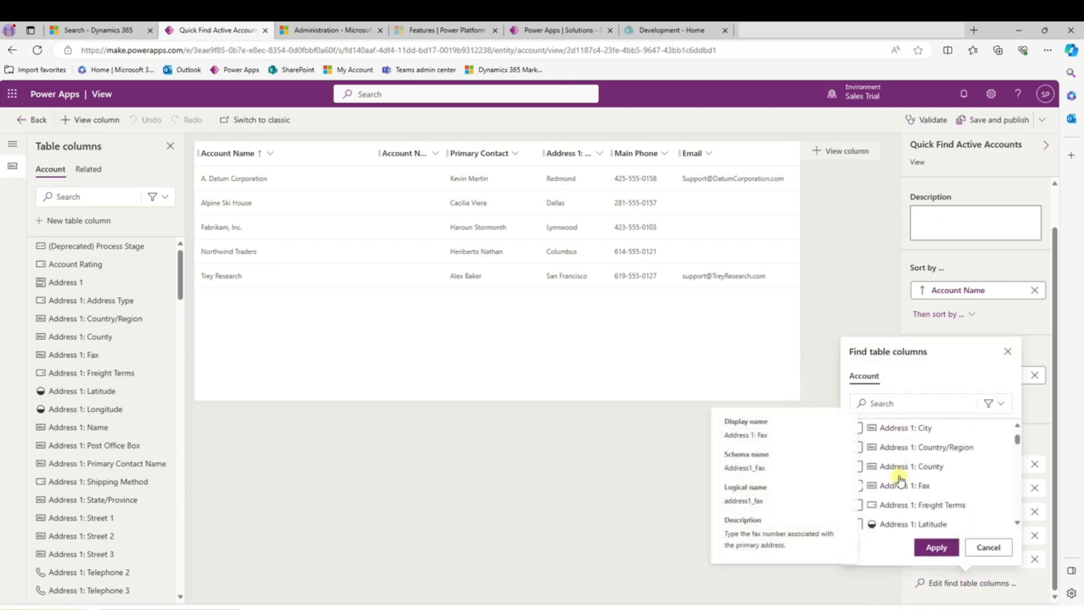
pyautogui.click(856, 428)
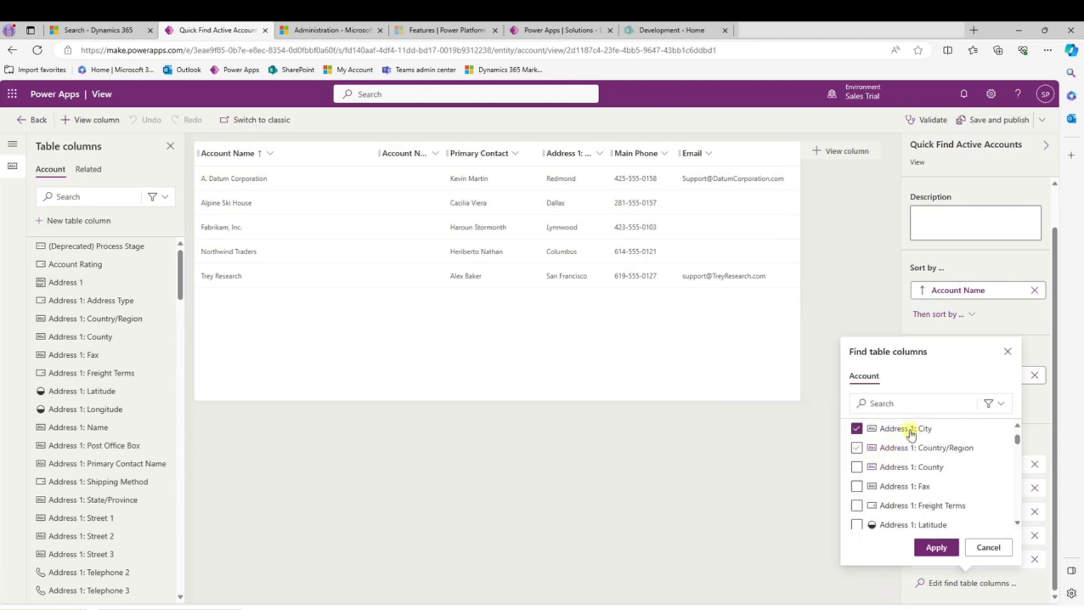
pyautogui.click(935, 547)
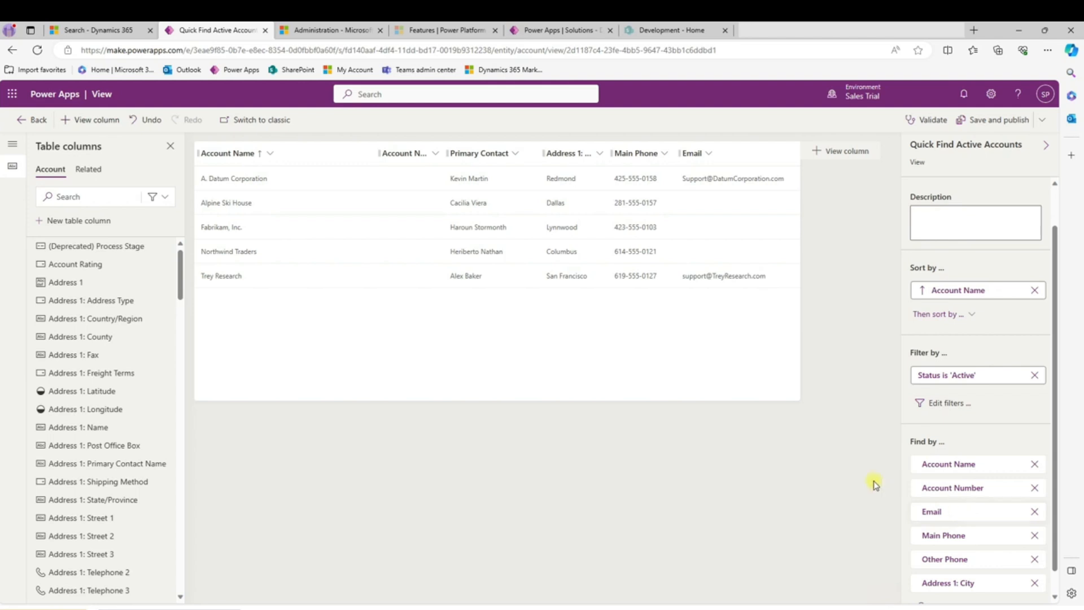
# - Return to the Sales Hub and open System Settings from the Administration area of the advanced settings
pyautogui.moveTo(326, 33)
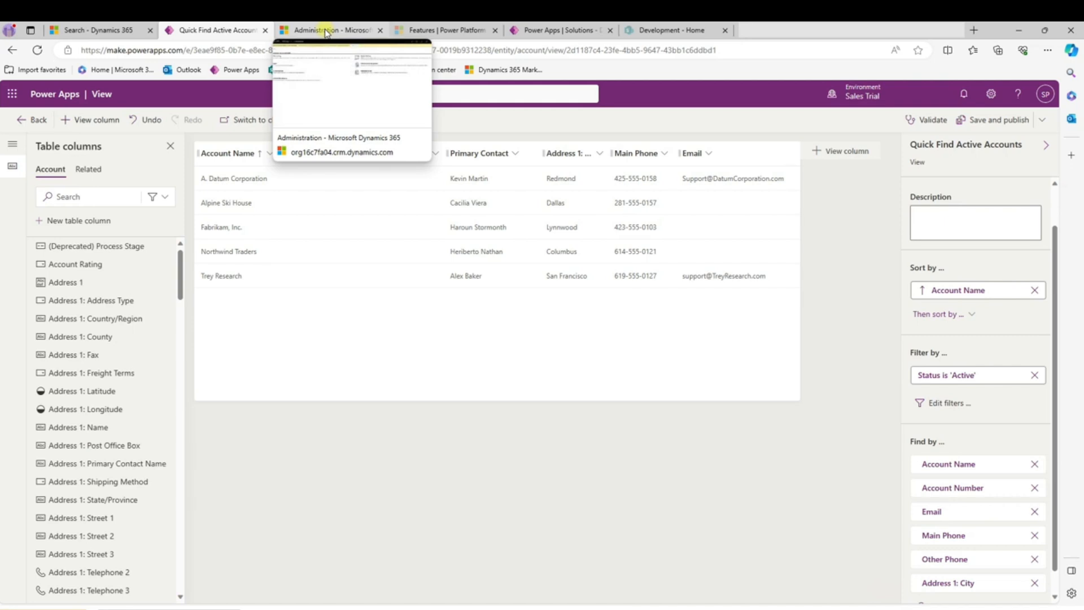
pyautogui.click(325, 32)
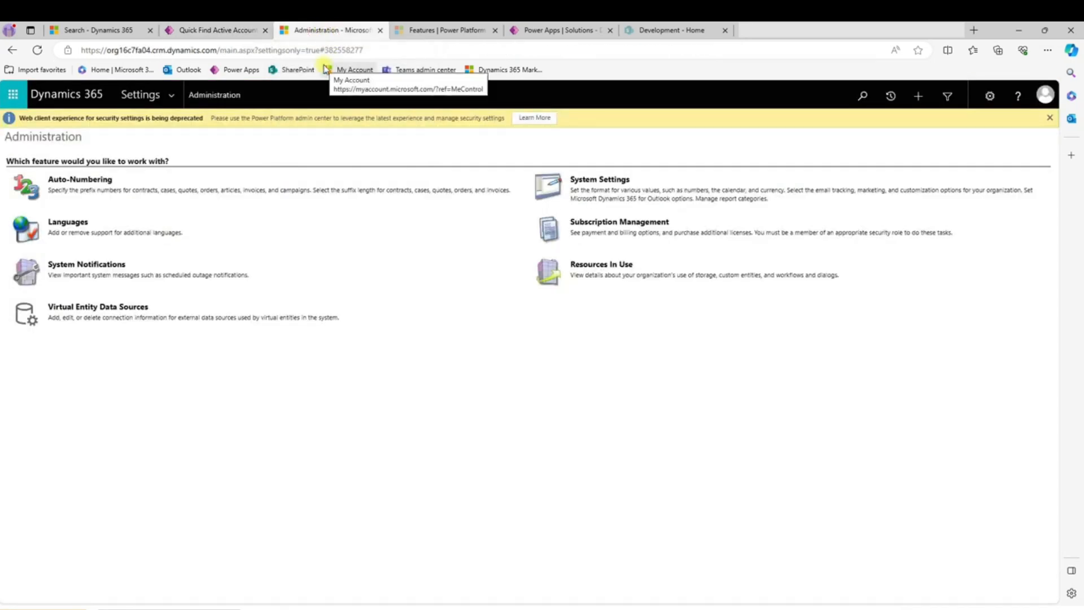
pyautogui.click(92, 31)
pyautogui.click(935, 96)
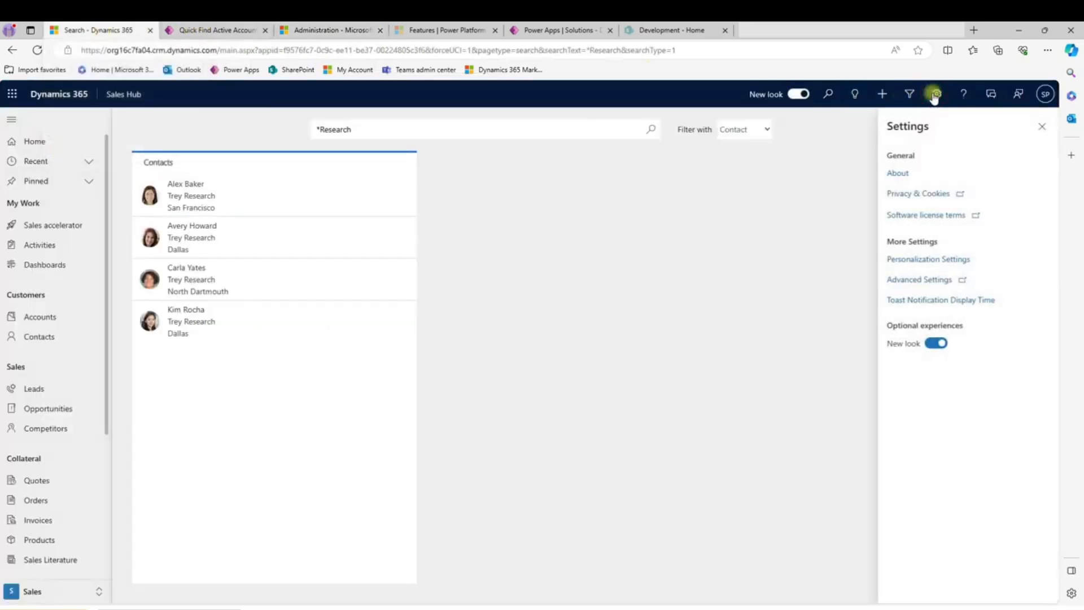
pyautogui.click(909, 282)
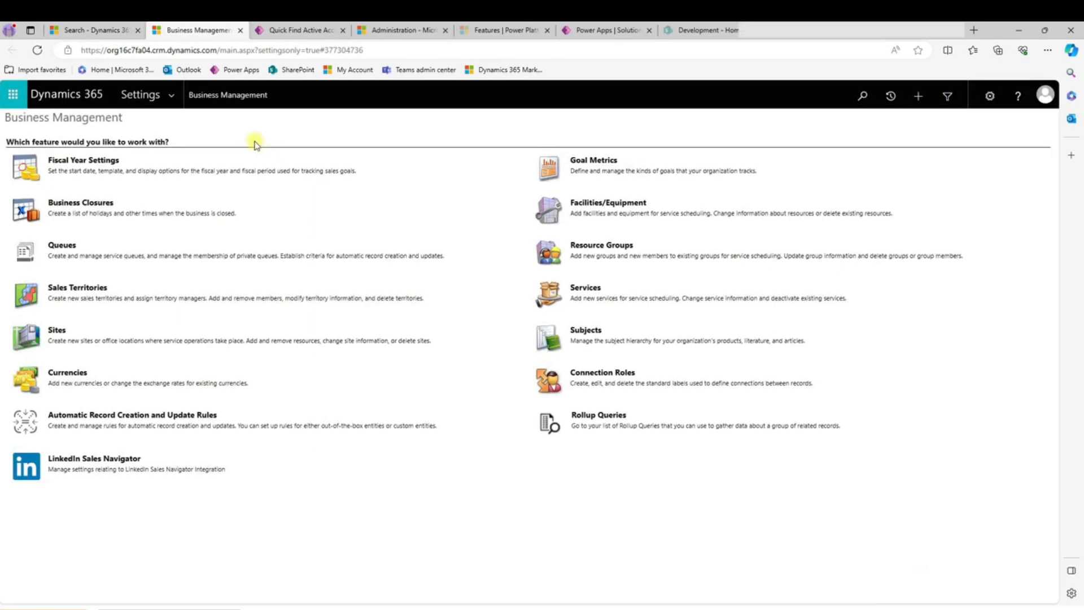
pyautogui.click(172, 95)
pyautogui.click(296, 206)
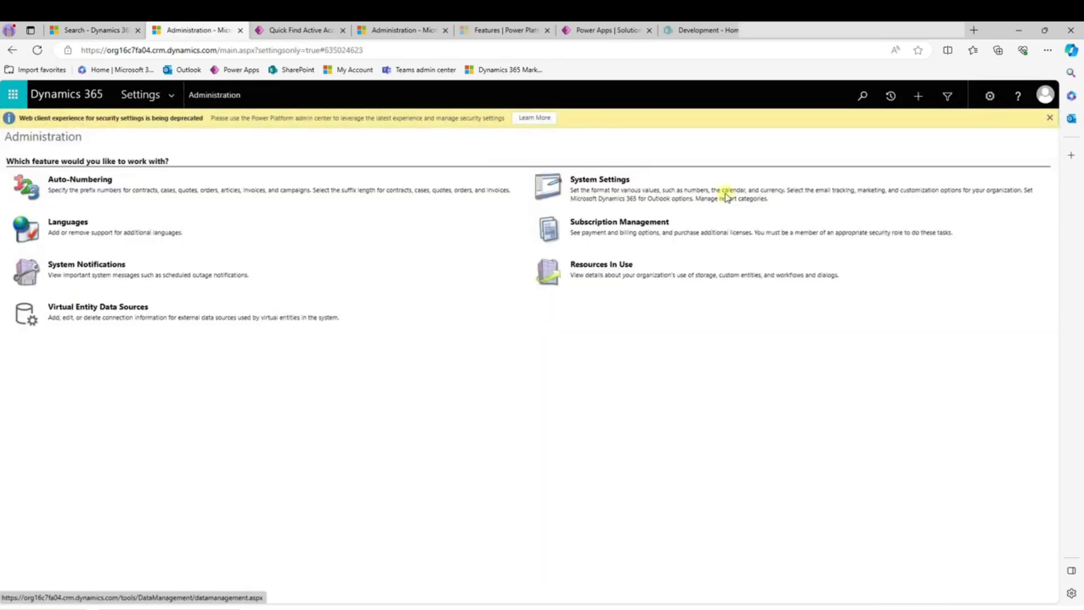
pyautogui.click(581, 179)
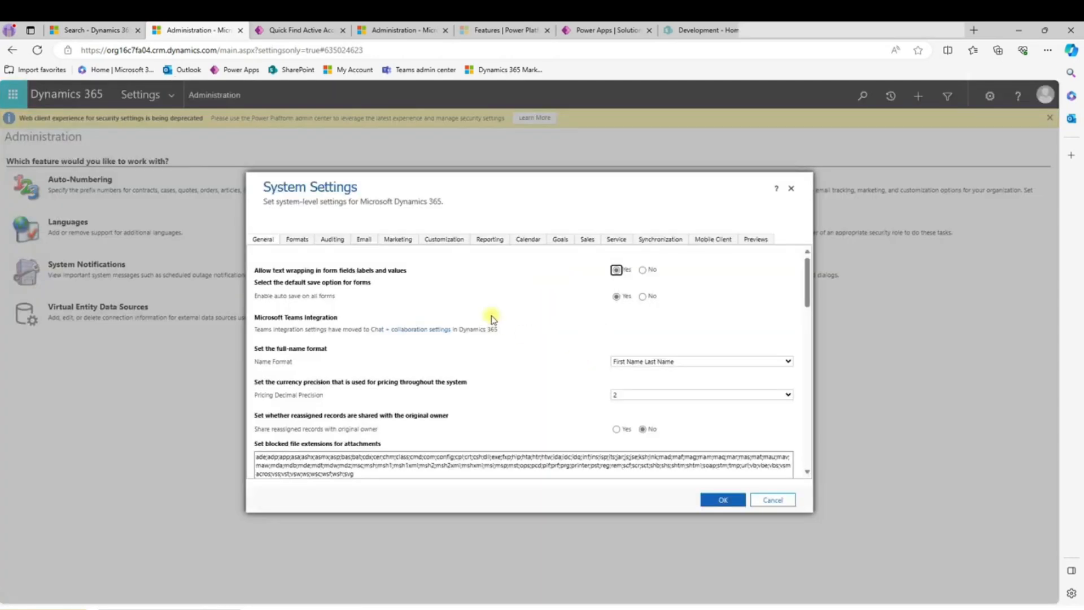
# - Try adding the Article entity to the selected entities for Categorized Search, and cancel the selection
pyautogui.scroll(-4, 492, 315)
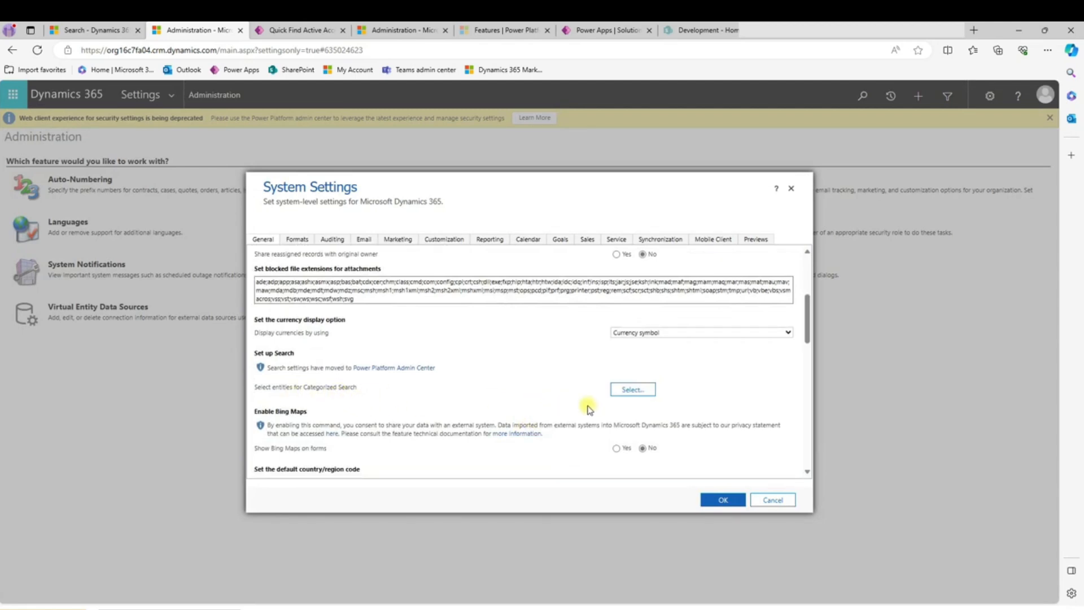
pyautogui.click(632, 390)
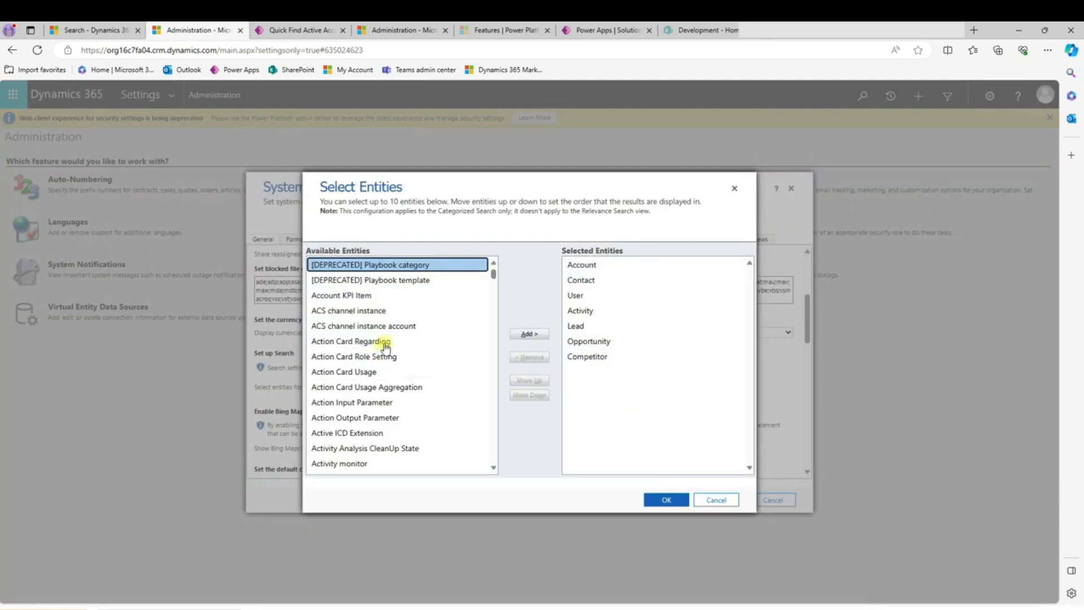
pyautogui.scroll(-8, 372, 391)
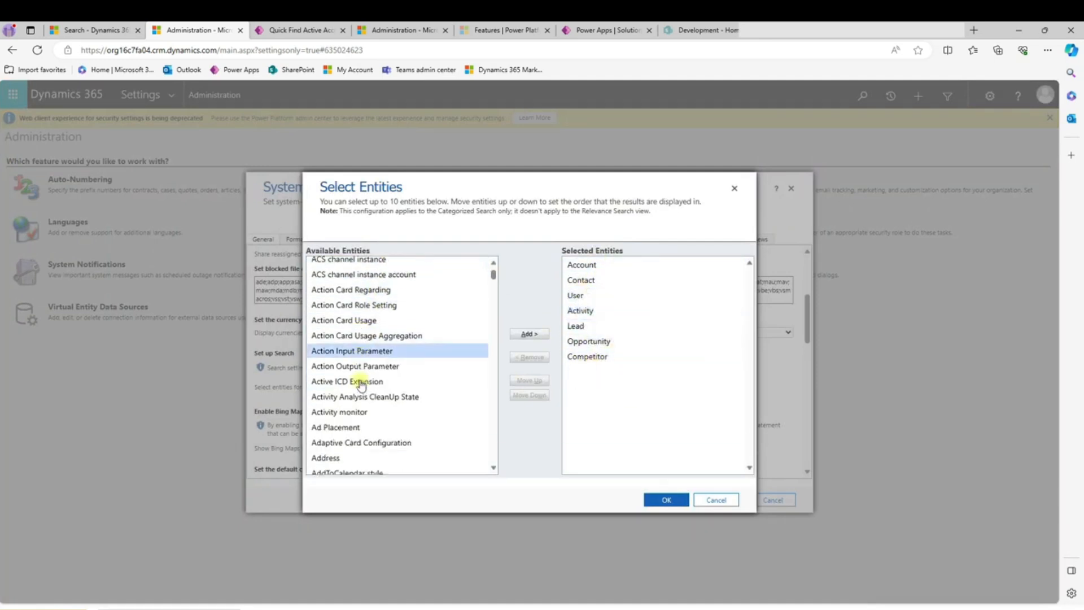
pyautogui.scroll(-10, 361, 383)
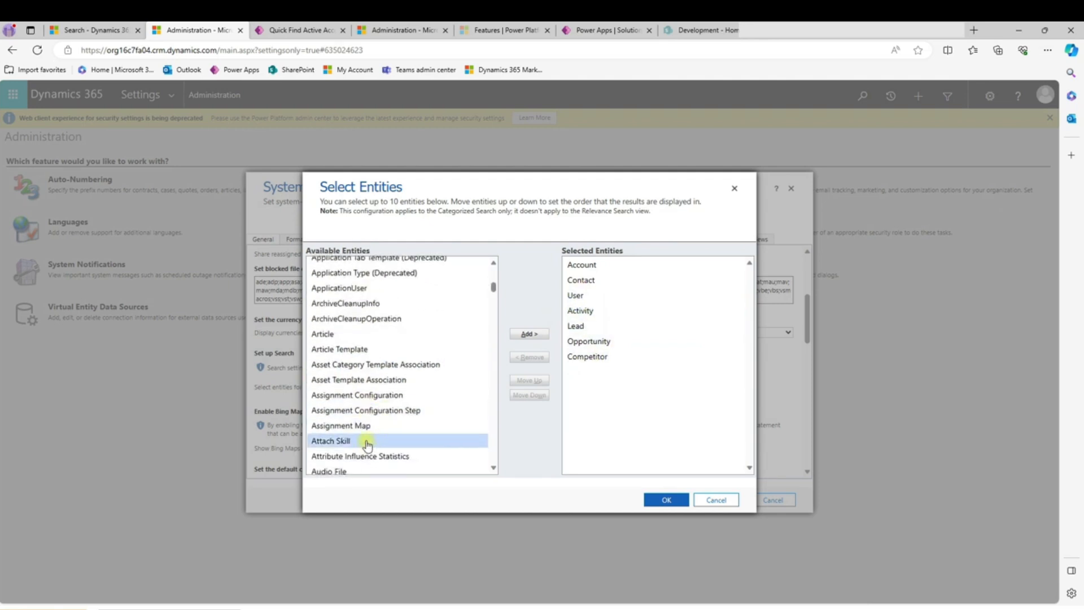
pyautogui.click(332, 333)
pyautogui.click(529, 334)
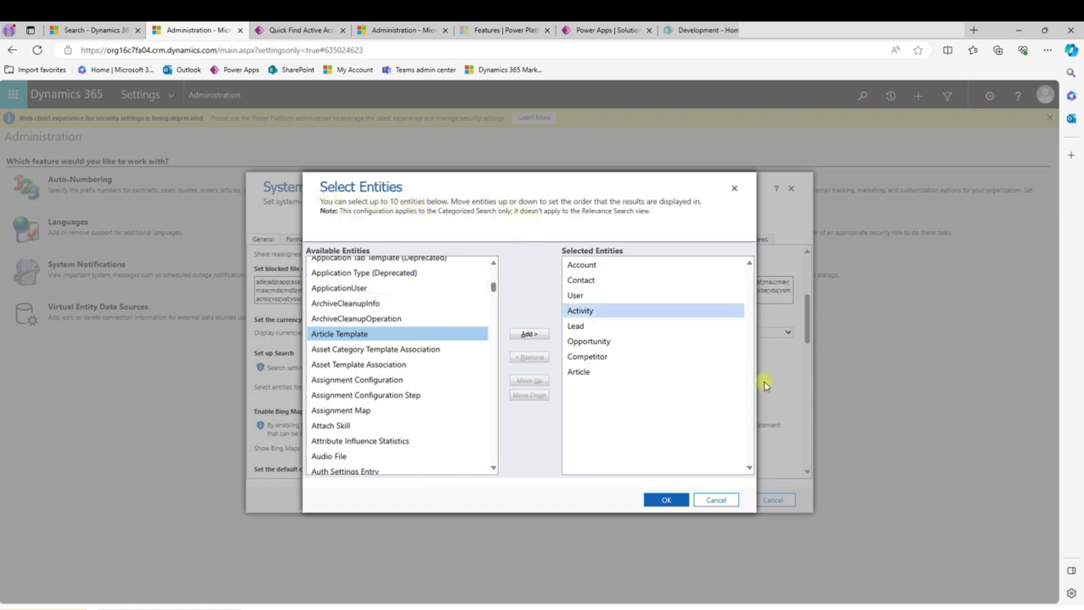
pyautogui.click(716, 500)
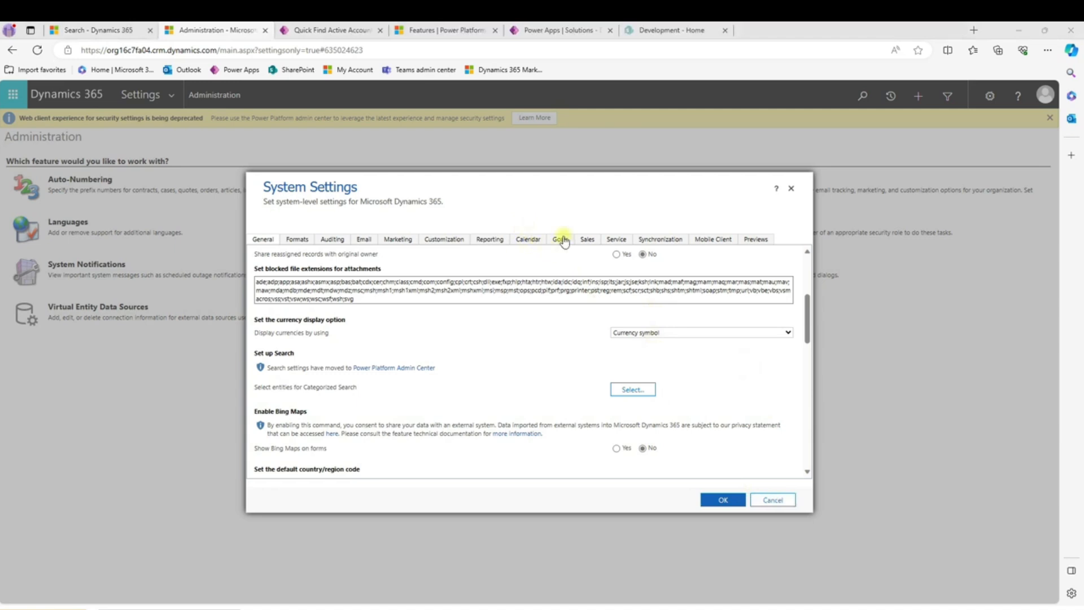
# - Review the environment's search features in the Power Platform admin center and the Demo solution's Dataverse search index in Power Apps
pyautogui.click(431, 32)
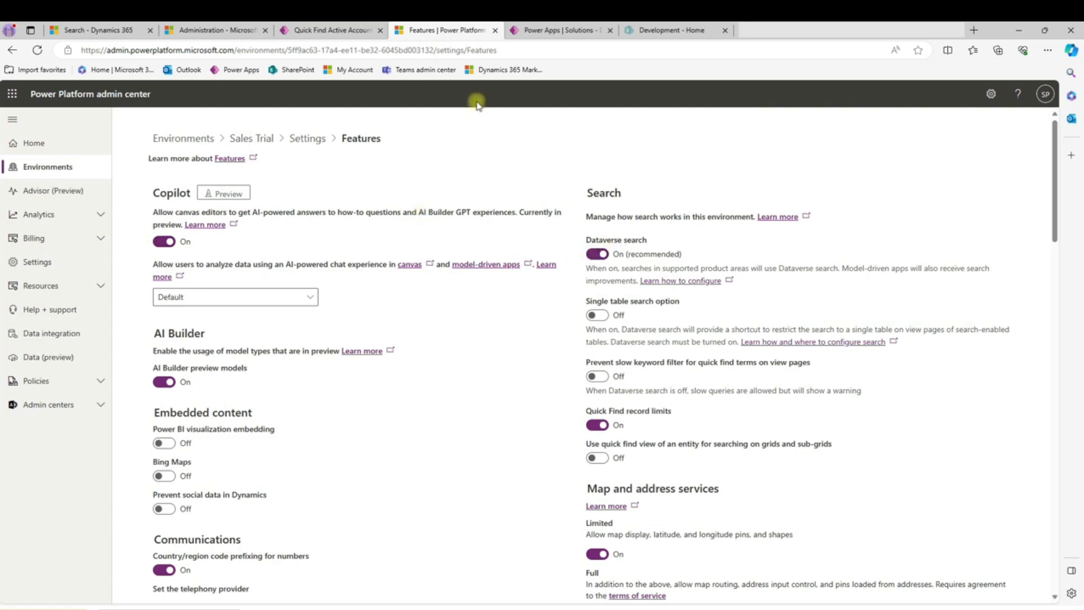
pyautogui.click(538, 32)
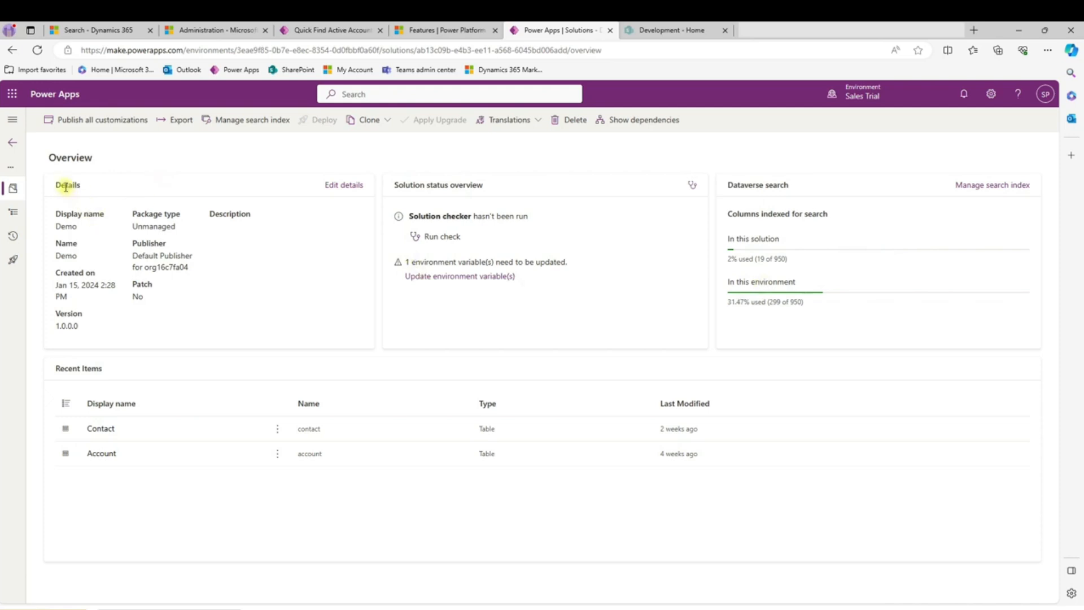
pyautogui.doubleClick(66, 226)
pyautogui.moveTo(731, 280); pyautogui.dragTo(788, 284)
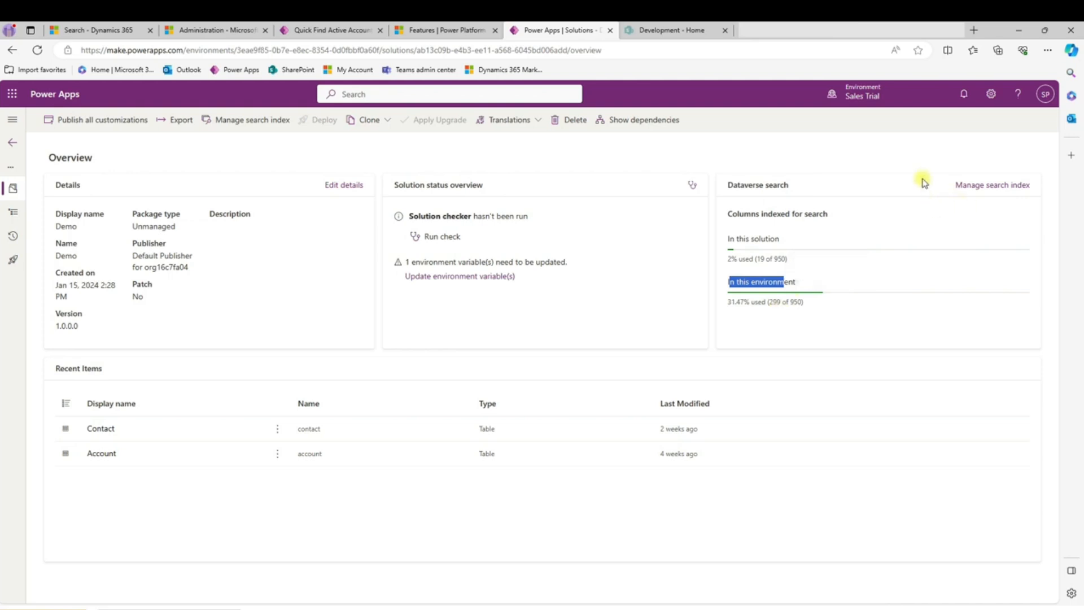
pyautogui.click(908, 160)
pyautogui.click(979, 188)
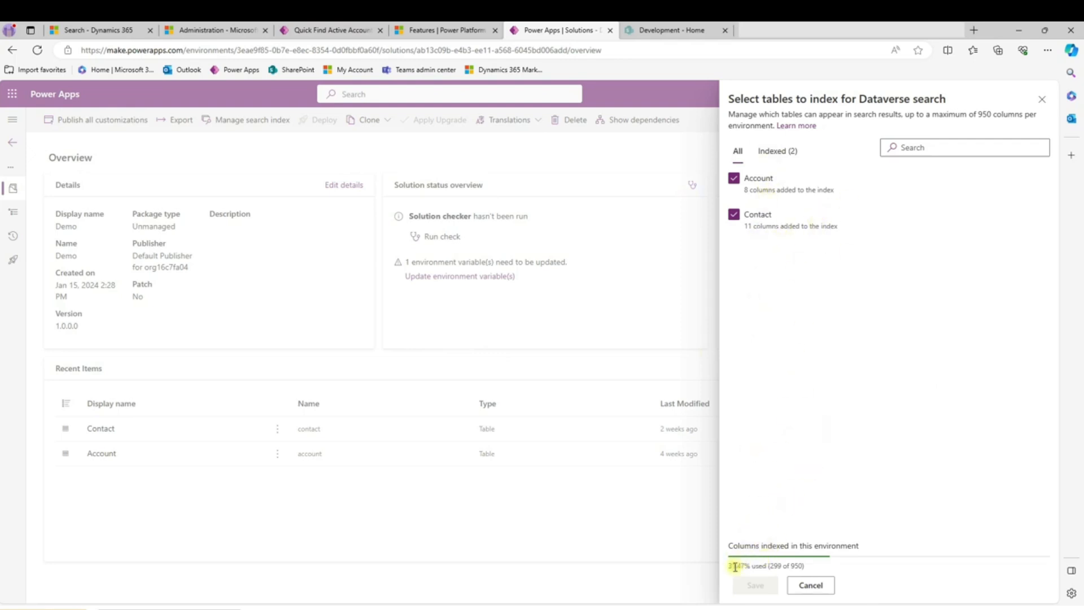
pyautogui.click(811, 585)
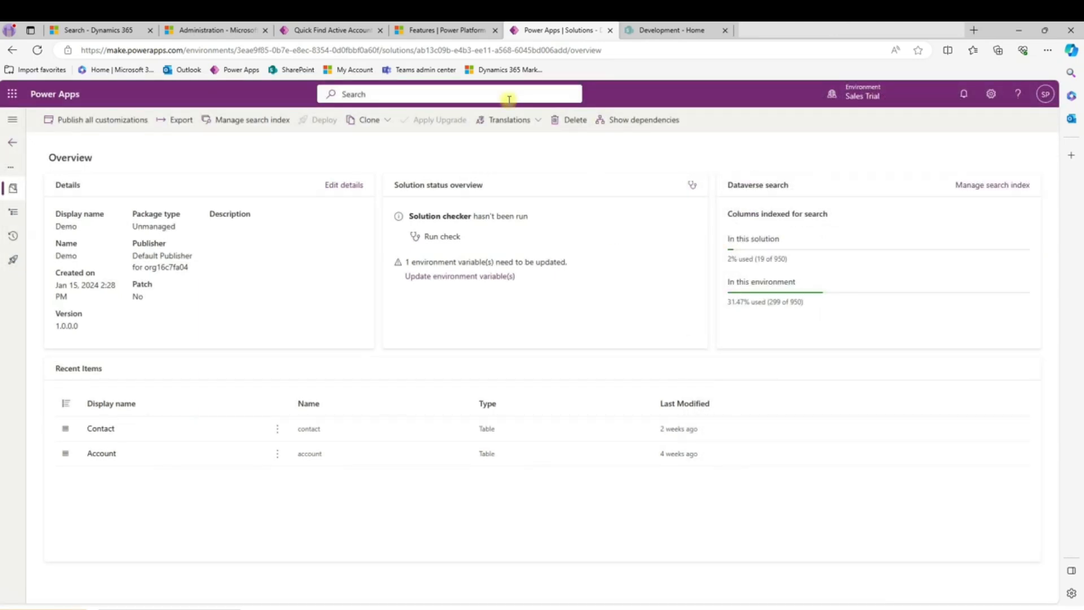
# - Open the Default Solution's overview and show its tables available to index for Dataverse search
pyautogui.click(12, 142)
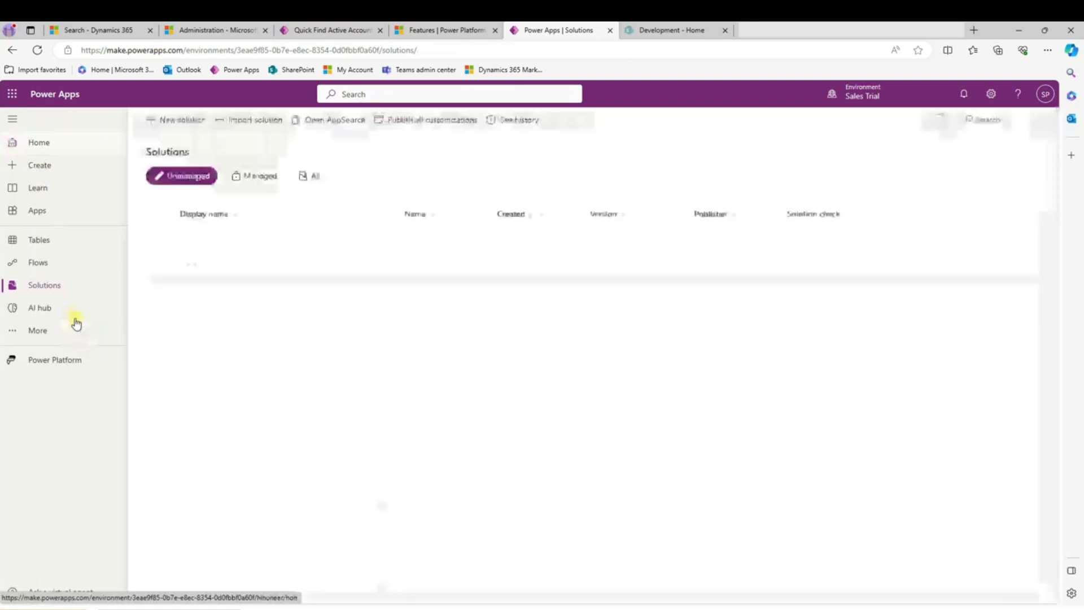
pyautogui.click(205, 305)
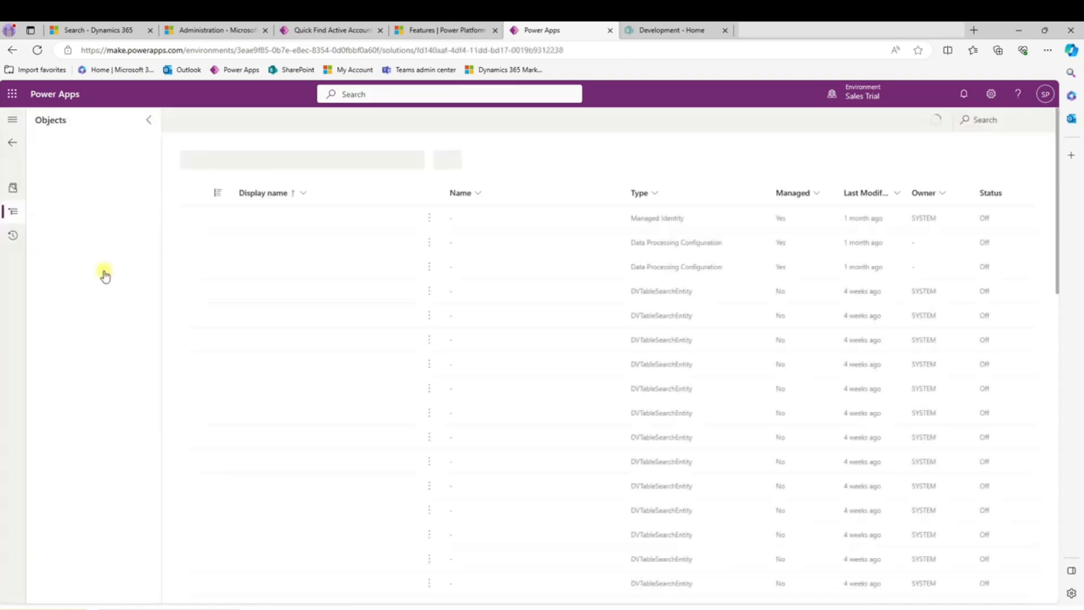
pyautogui.click(12, 188)
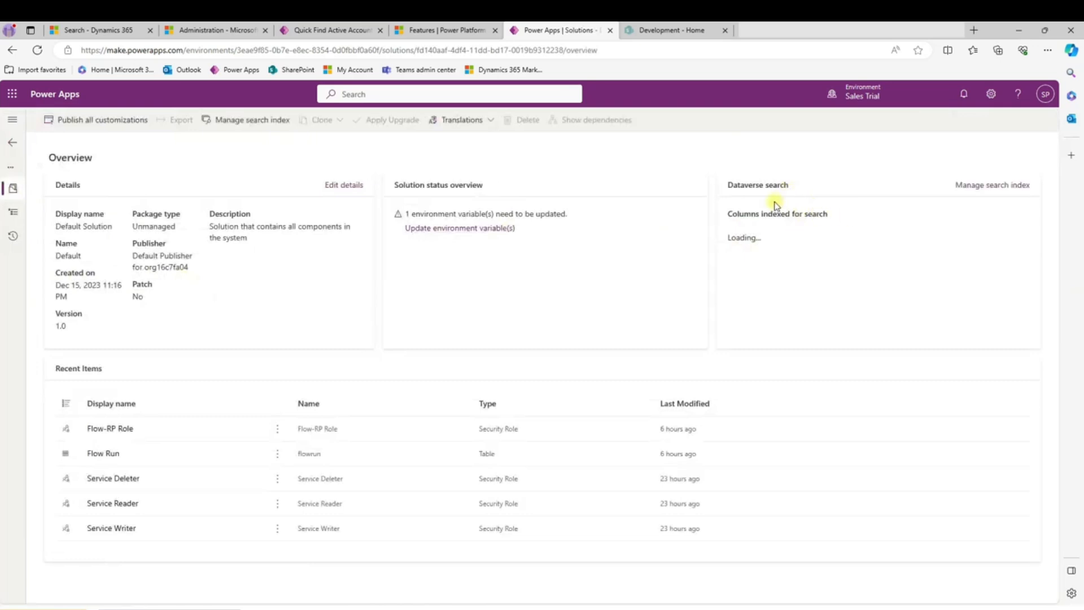
pyautogui.click(969, 185)
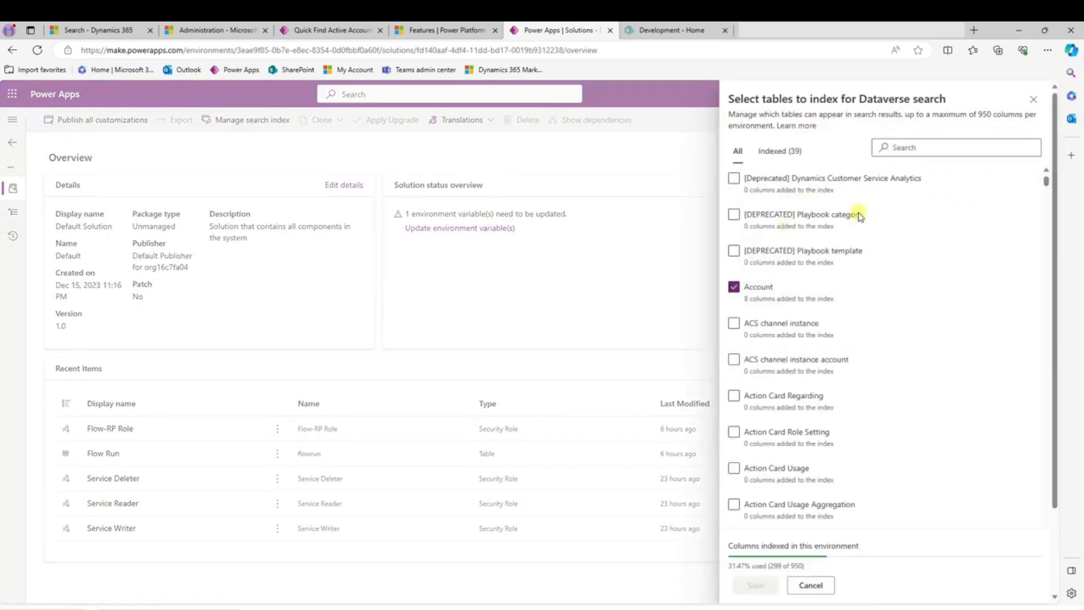
# - List only the tables already indexed for Dataverse search
pyautogui.click(779, 153)
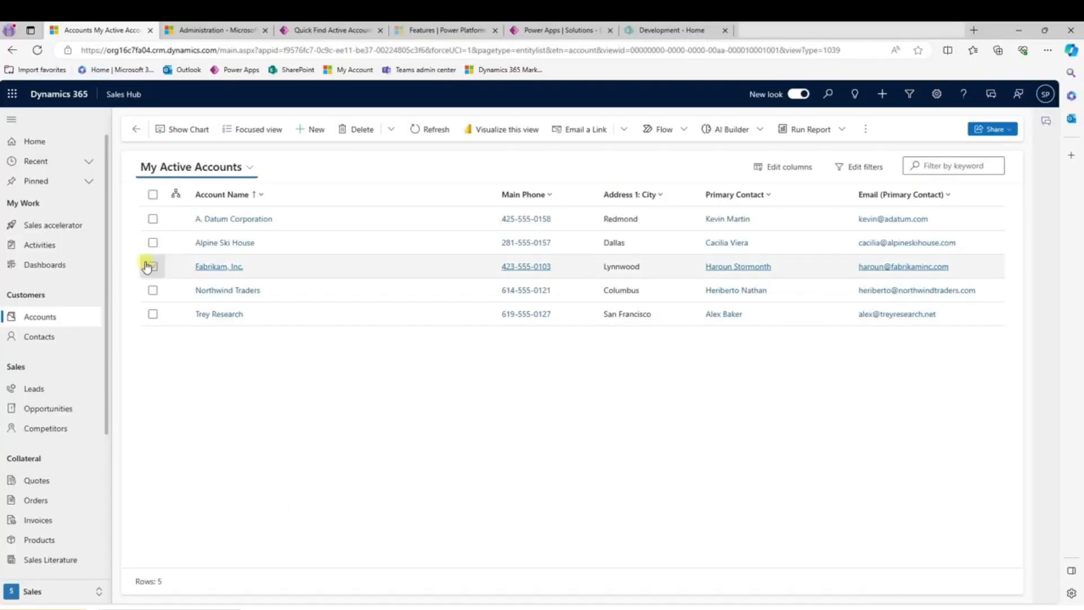
# - Open an advanced find on the Contacts table and remove the Owner condition from its filters
pyautogui.click(909, 96)
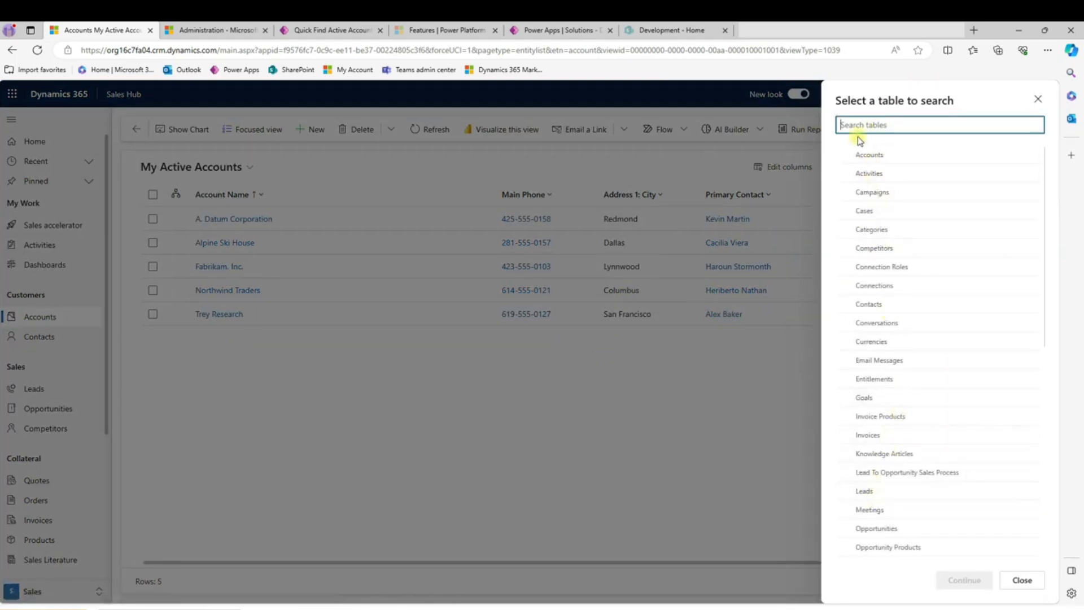
pyautogui.click(846, 305)
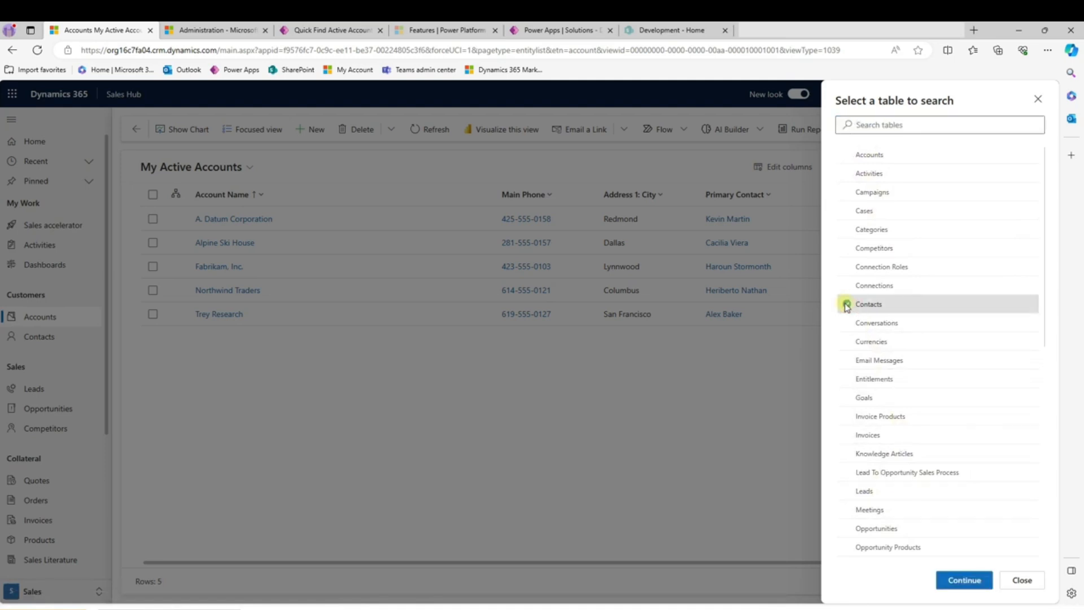
pyautogui.click(964, 582)
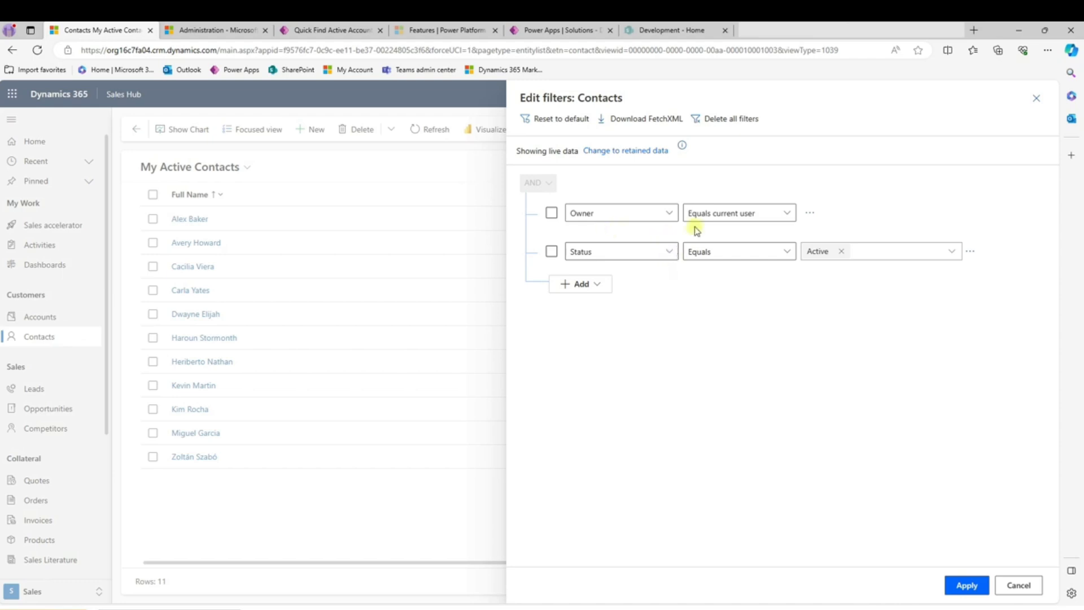
pyautogui.click(809, 214)
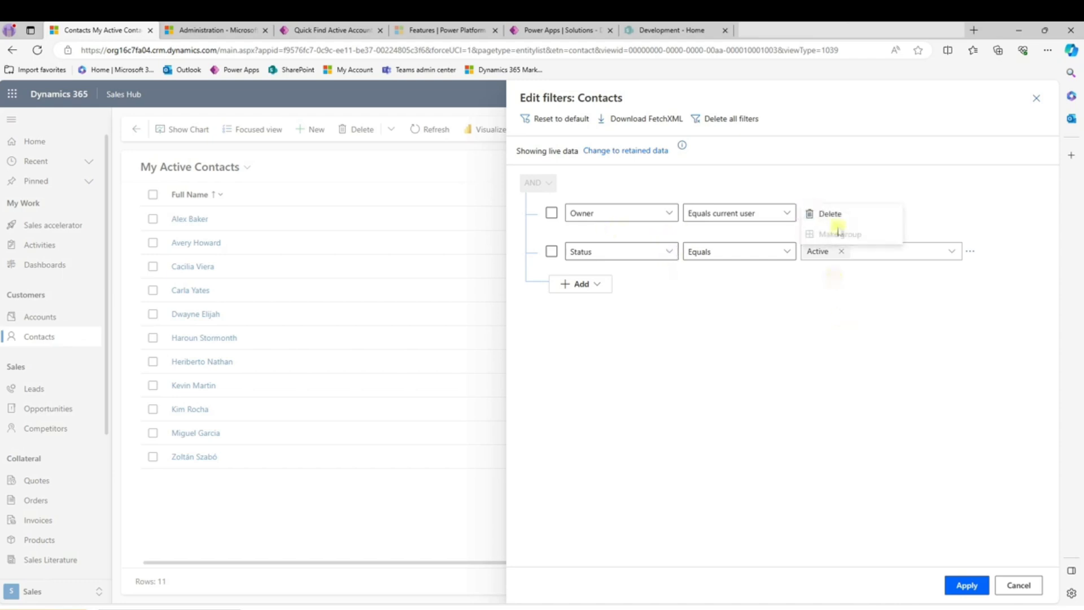
pyautogui.click(827, 214)
# - Add a filter row to the Contacts search requiring Address 1: City to equal MInneapolis
pyautogui.click(583, 245)
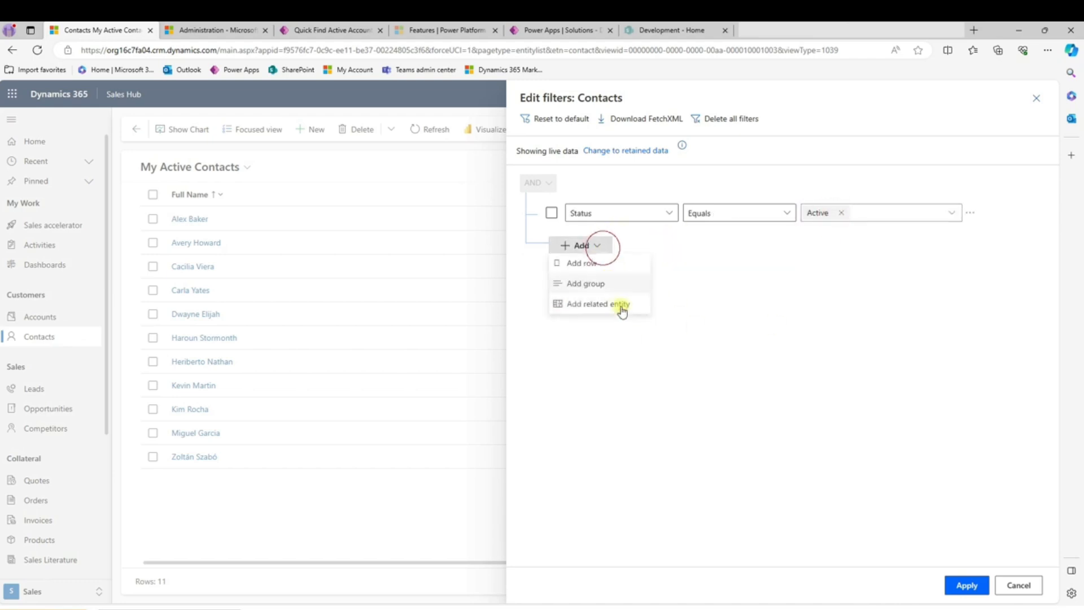
pyautogui.click(585, 265)
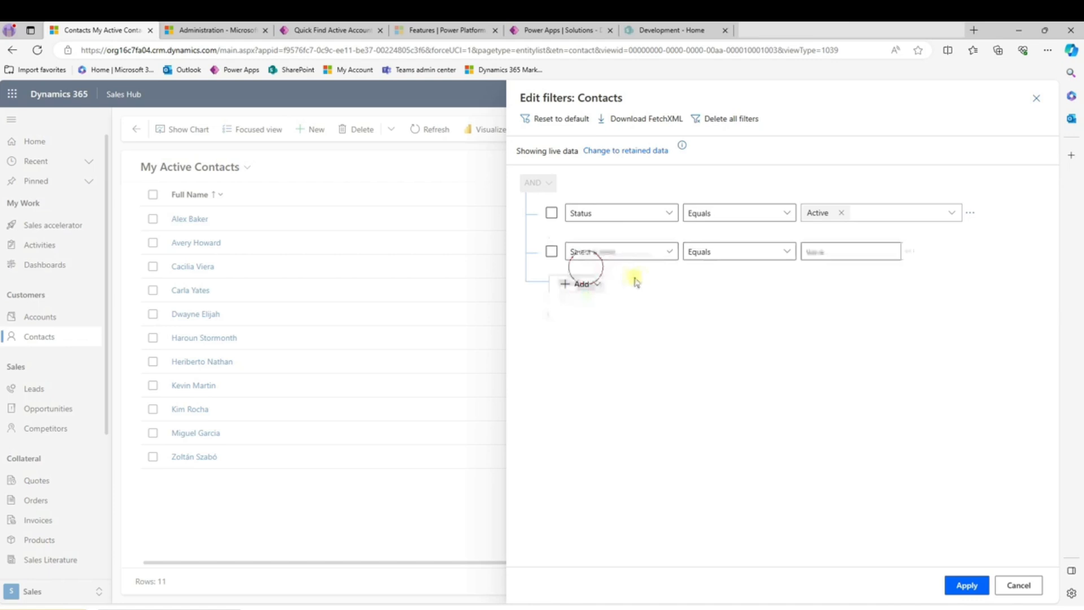
pyautogui.click(668, 252)
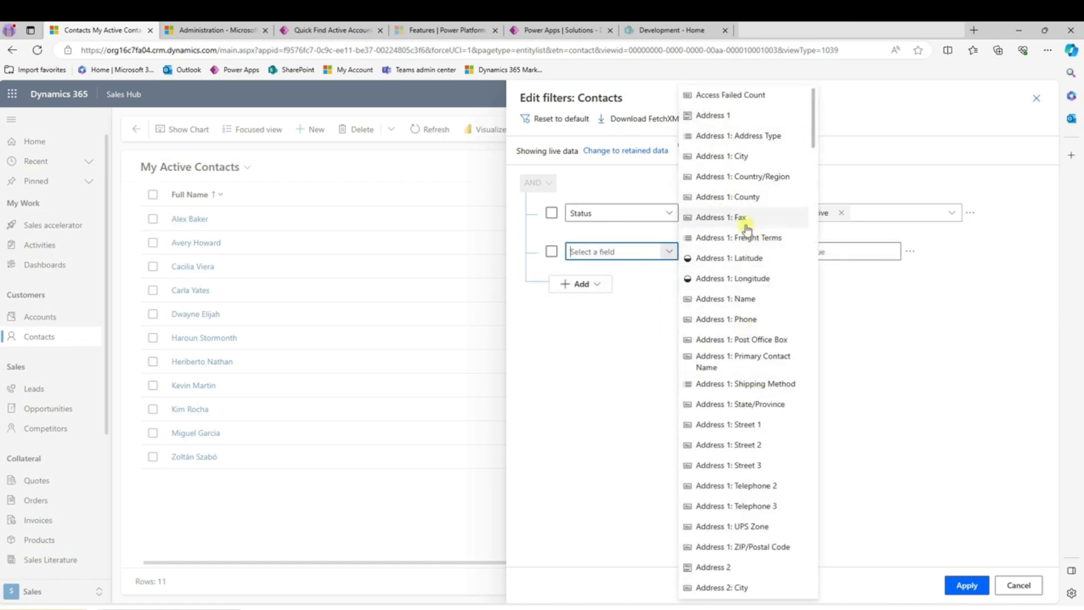
pyautogui.click(733, 156)
pyautogui.click(836, 249)
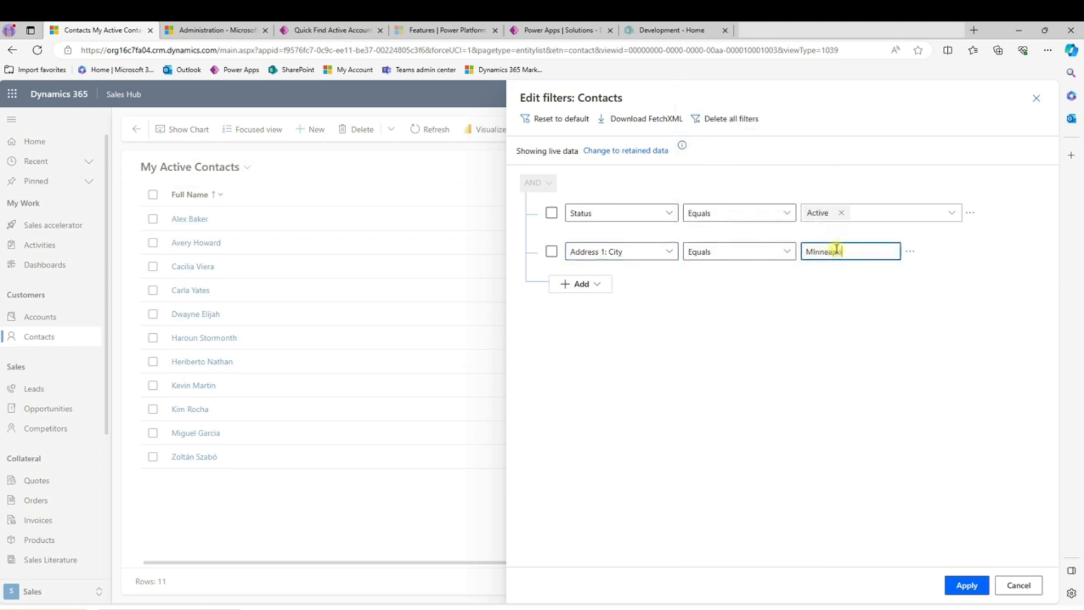
# - Add the related entity Company Name (Accounts) to the filters, with the condition that Account Number contains data
pyautogui.click(593, 284)
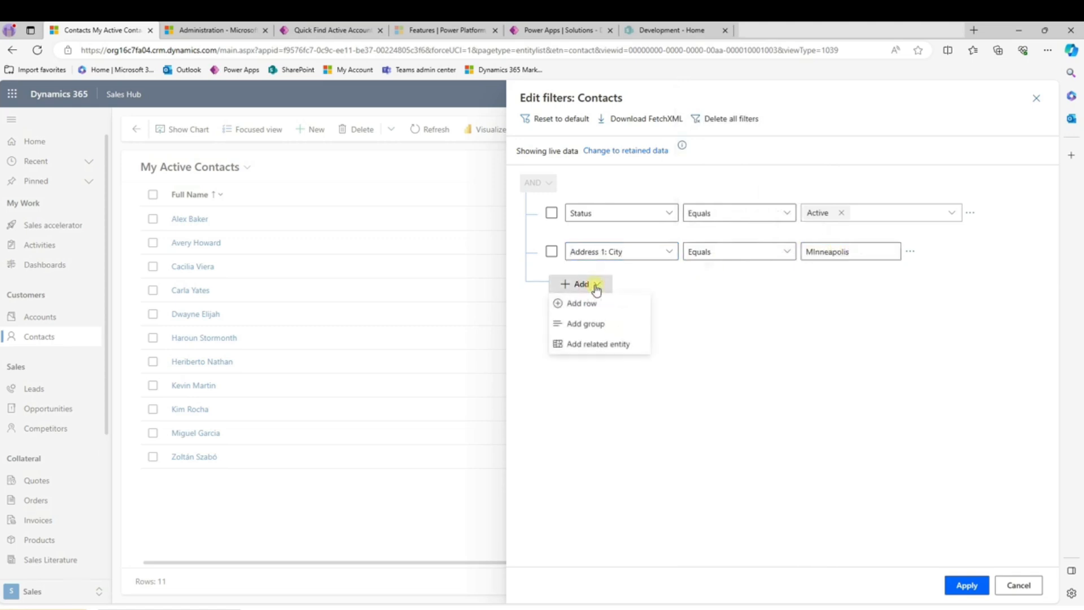
pyautogui.click(591, 347)
pyautogui.click(669, 291)
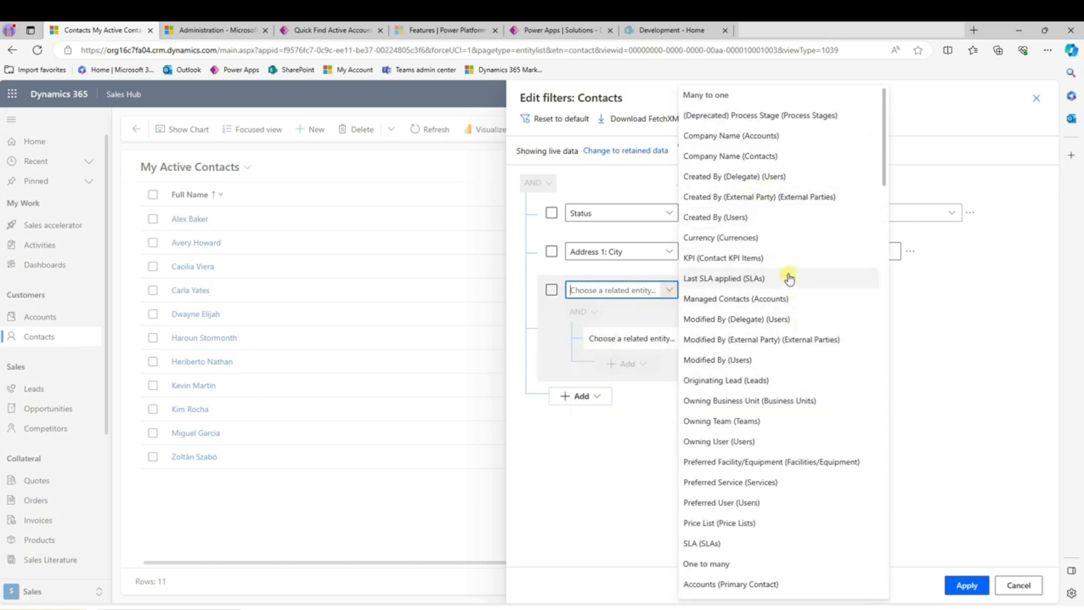
pyautogui.click(710, 138)
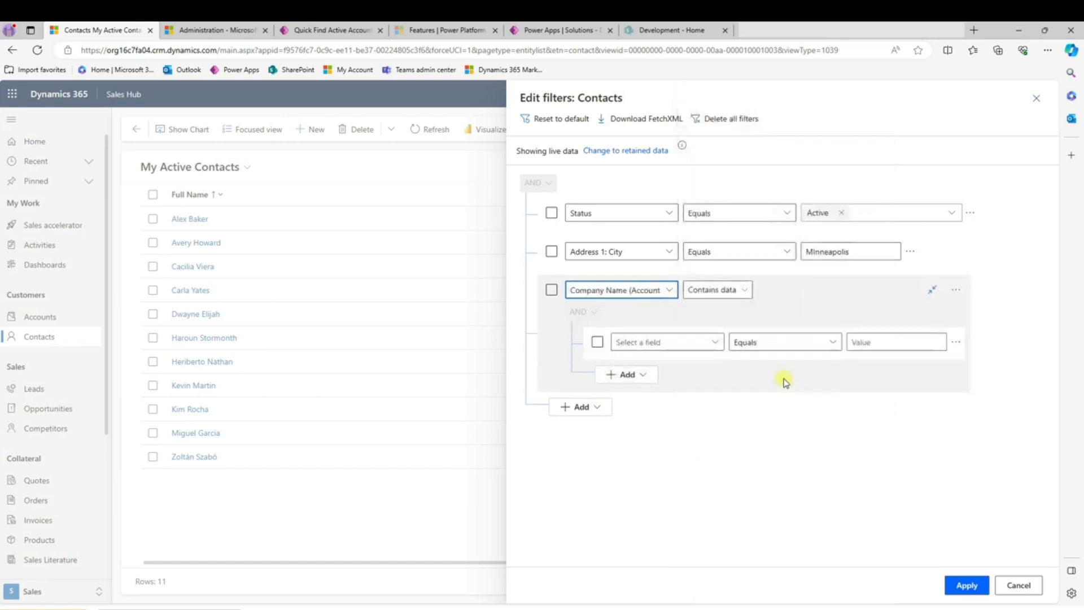
pyautogui.click(714, 343)
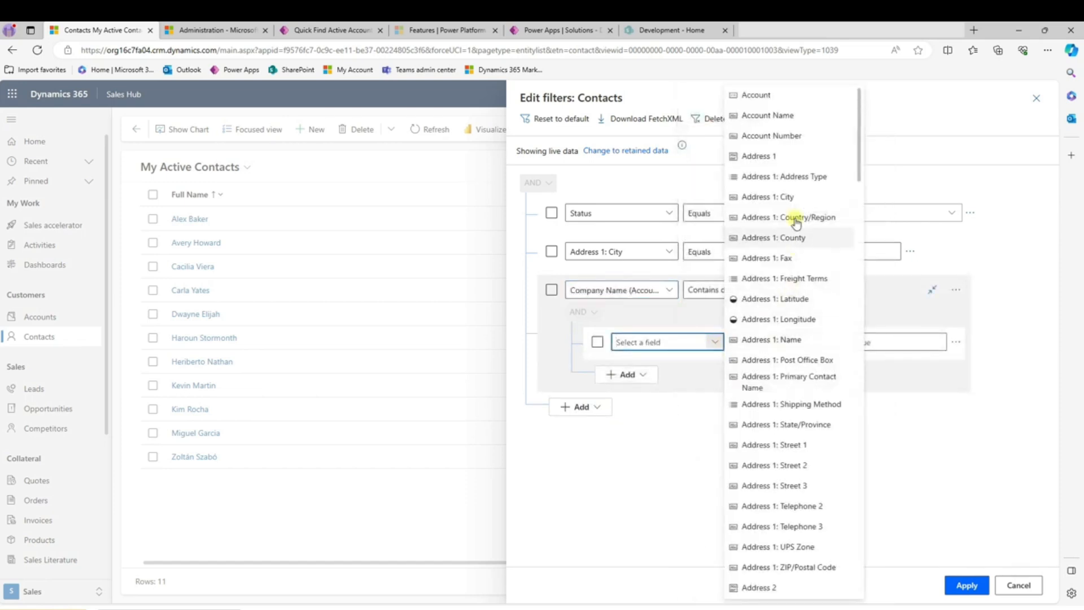
pyautogui.click(779, 137)
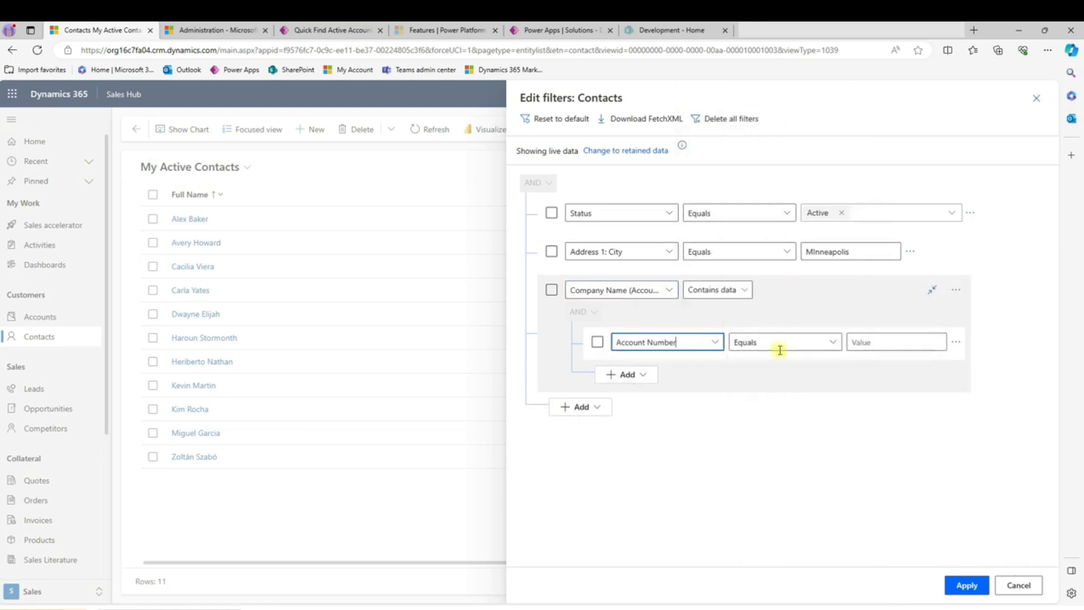
pyautogui.click(831, 341)
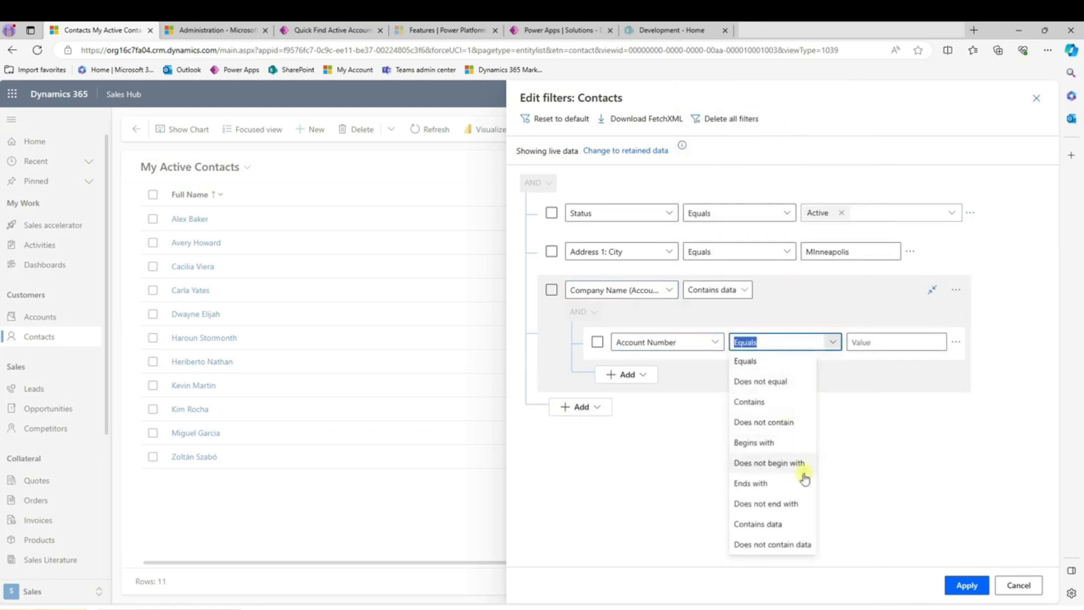
pyautogui.click(766, 524)
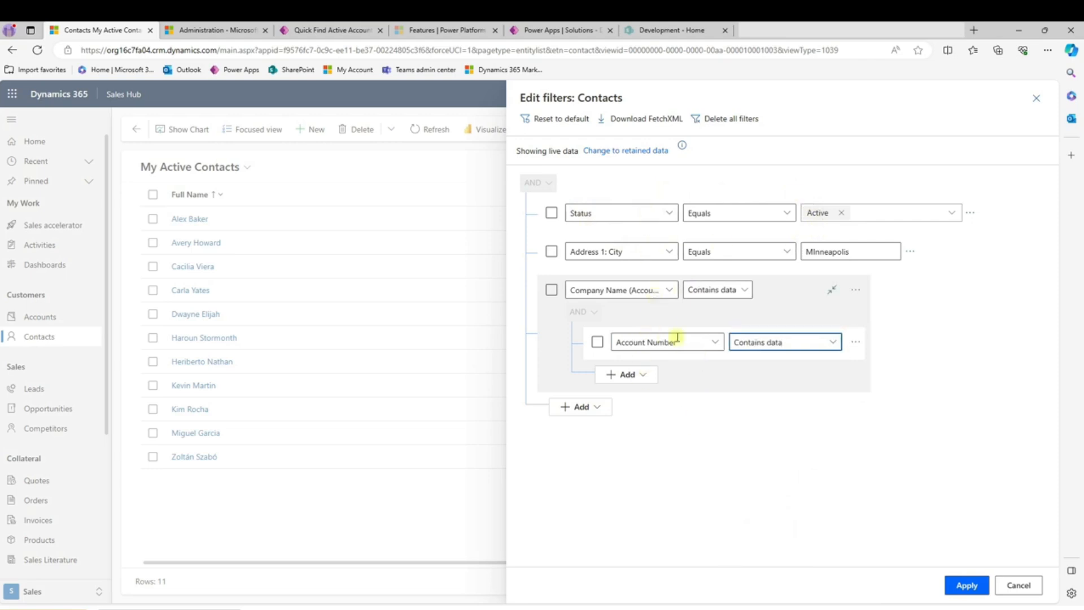
# - Add Cases (Contact) as a second related entity in the Contacts filters
pyautogui.click(602, 407)
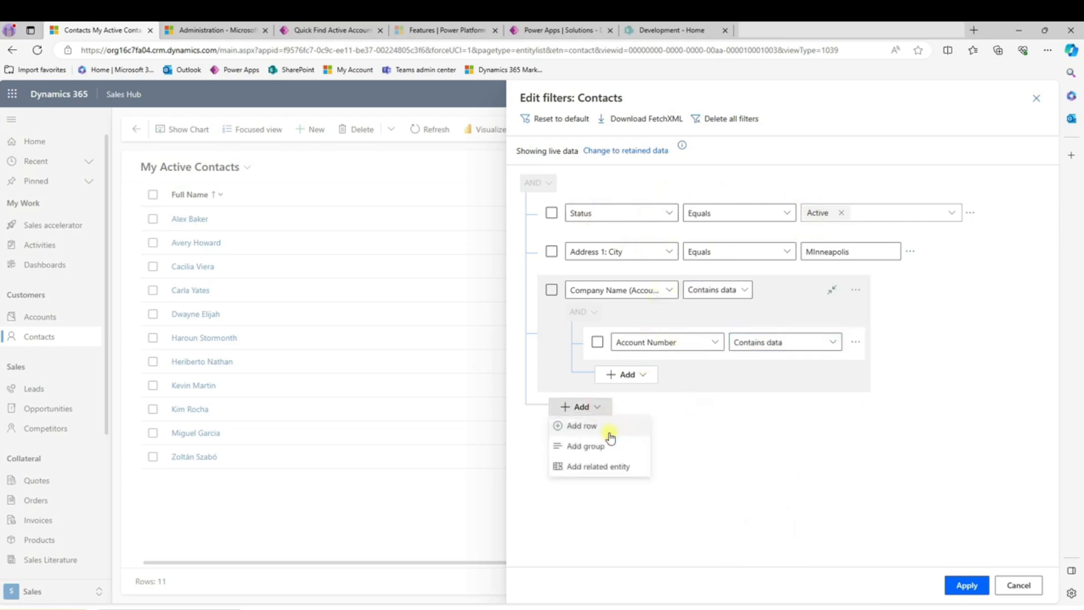
pyautogui.click(599, 472)
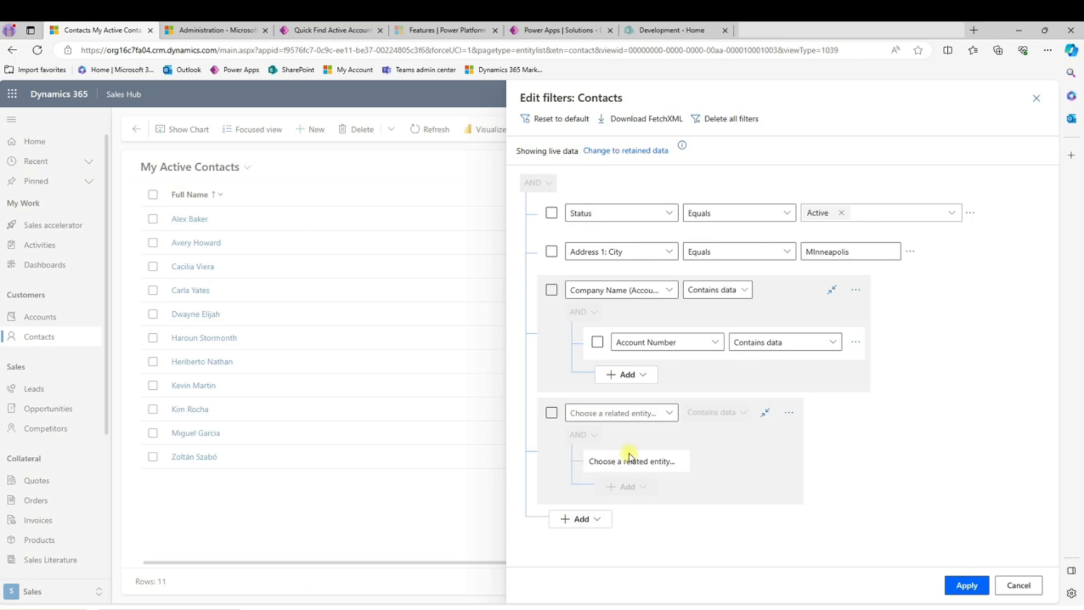
pyautogui.click(663, 415)
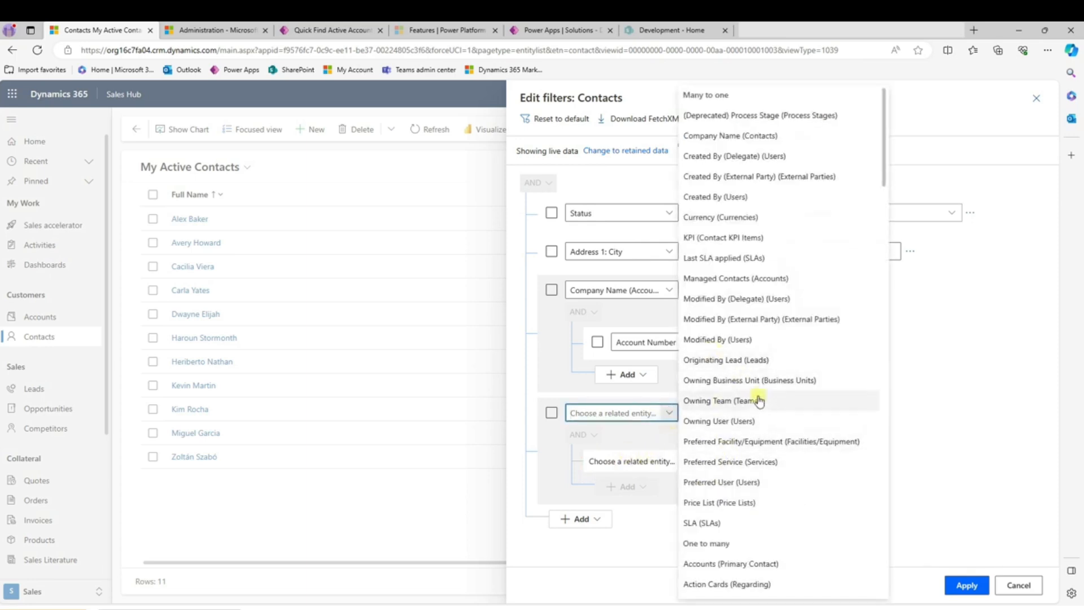
pyautogui.scroll(-5, 758, 401)
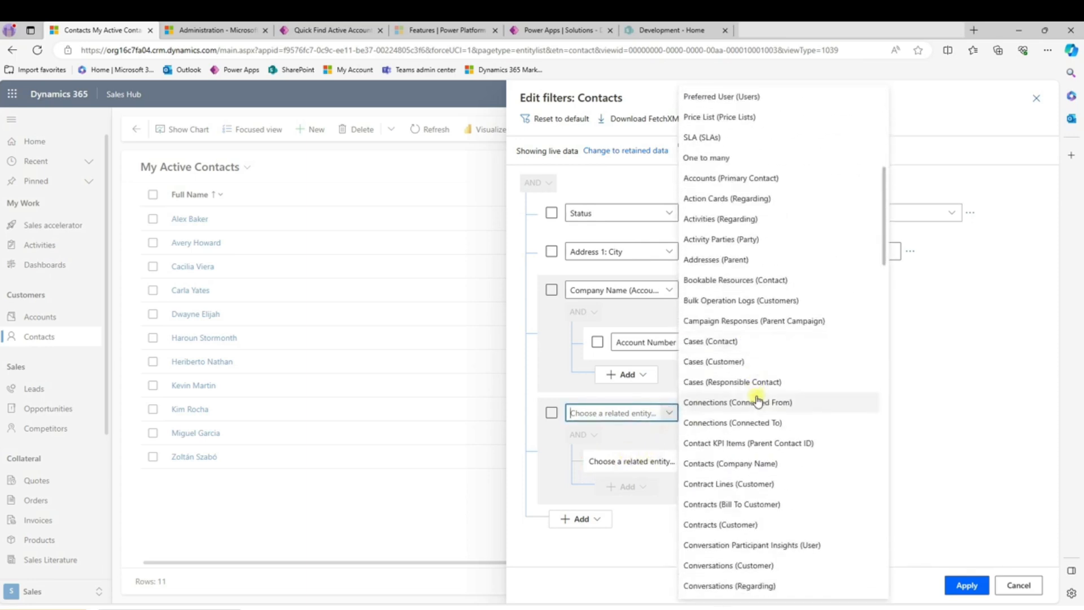
pyautogui.scroll(-1, 758, 400)
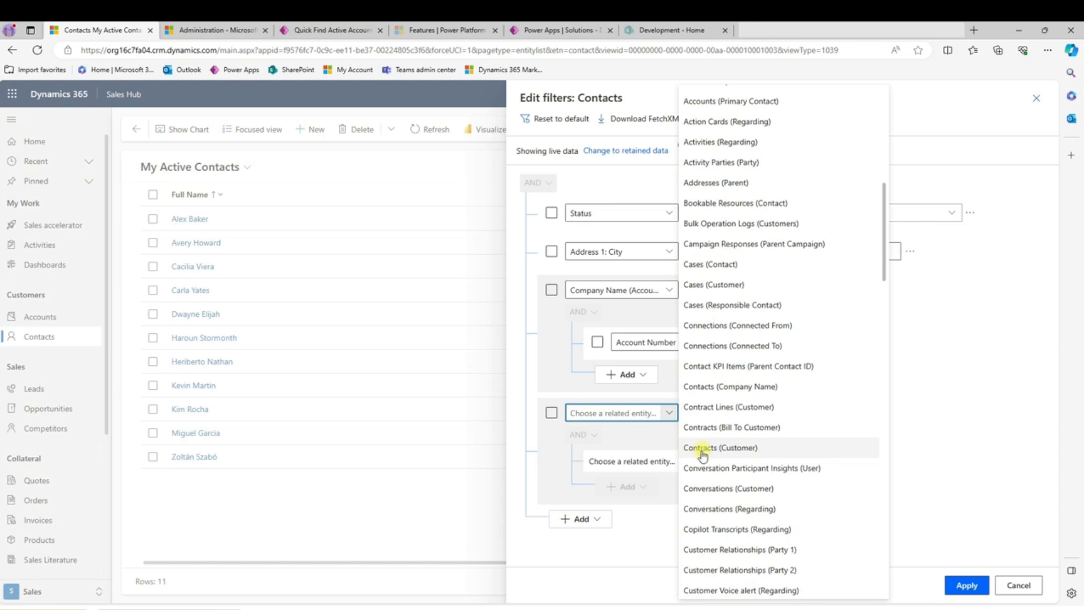
pyautogui.click(694, 269)
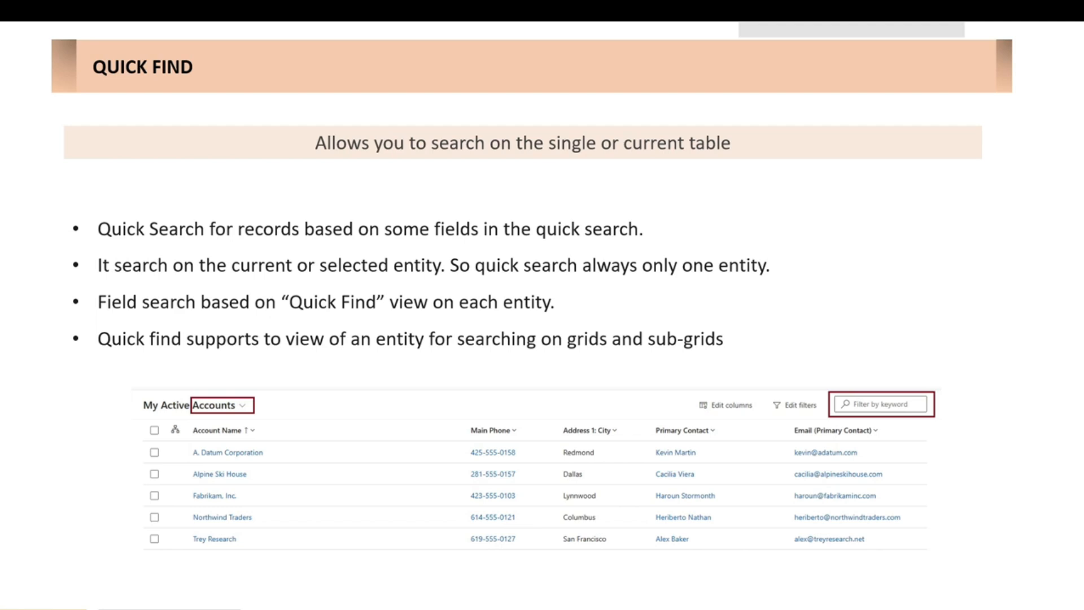
# - Switch to the Sales Hub in the browser and filter the My Active Accounts view by the keyword *Corporation
pyautogui.hotkey('alt', 'Tab')
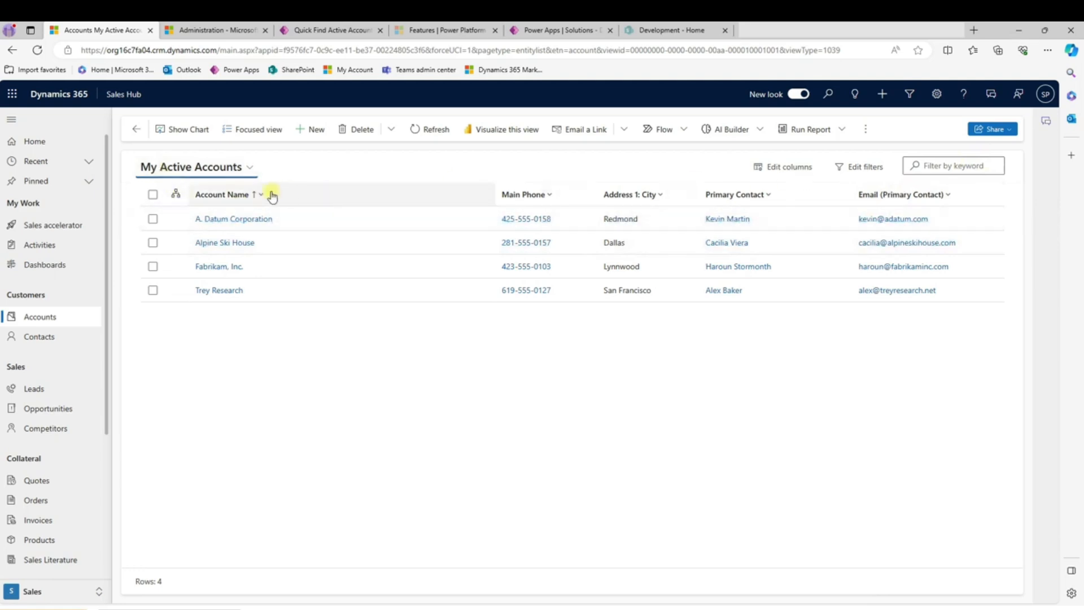
pyautogui.click(949, 165)
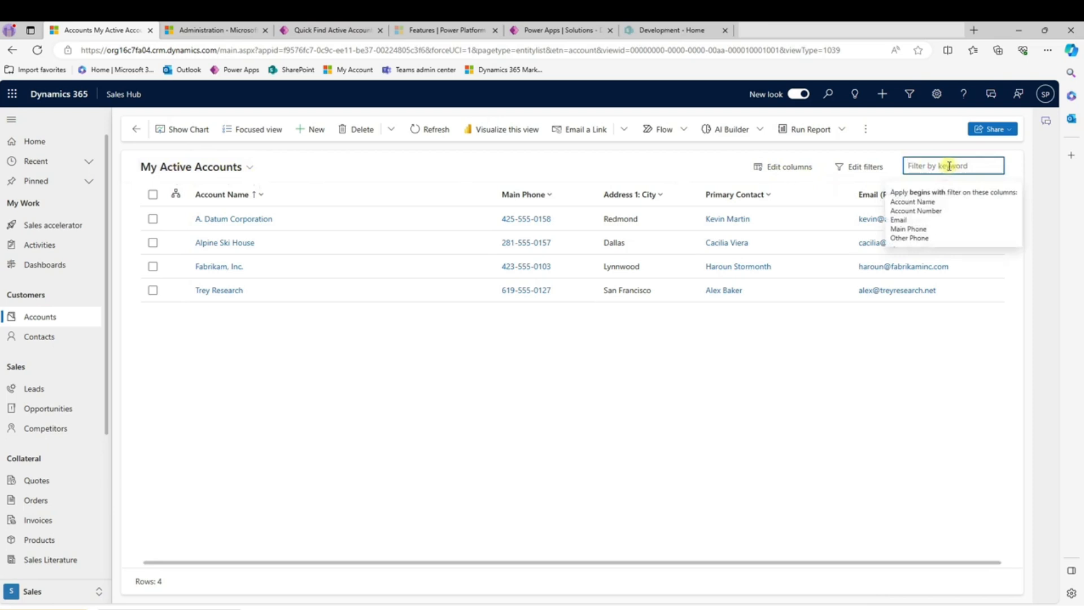
pyautogui.write('Corpor')
pyautogui.write('*')
pyautogui.press('Return')
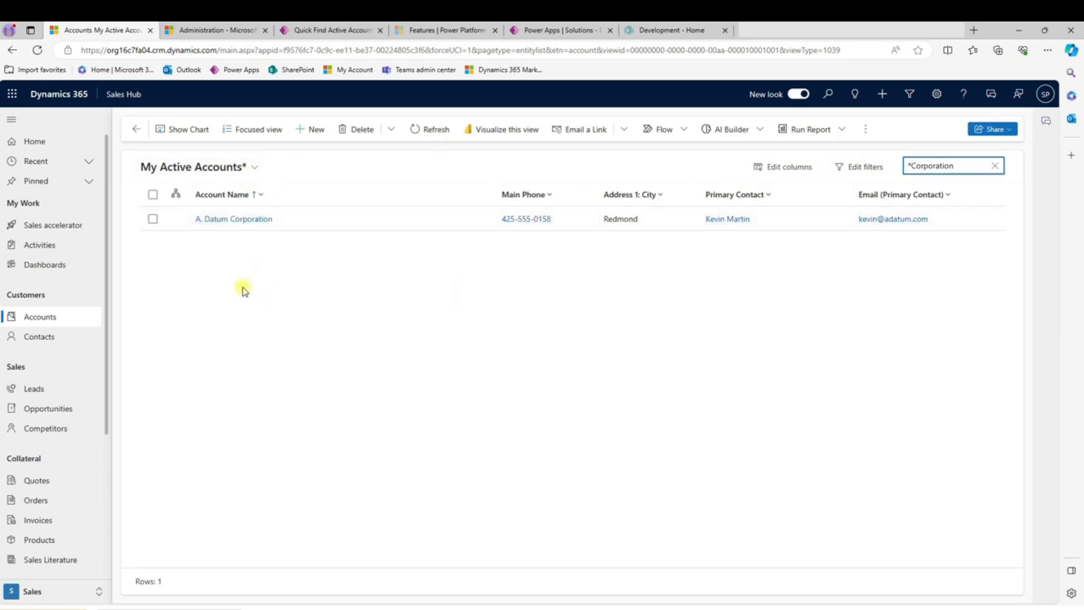
# - Change the accounts list to the Inactive Accounts view and filter it by the keyword *Corporation
pyautogui.click(254, 168)
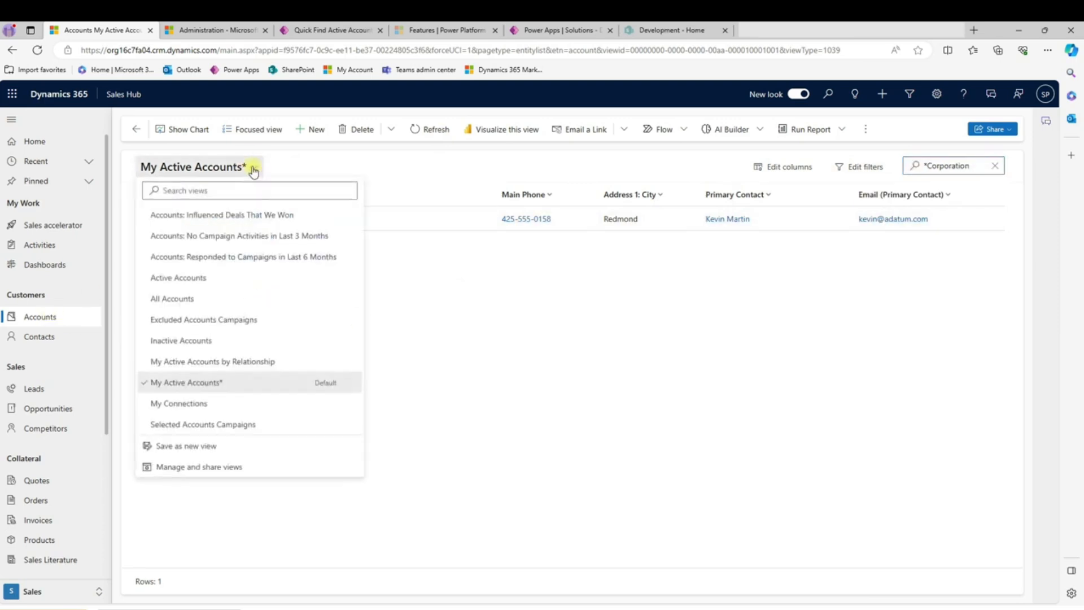
pyautogui.click(190, 342)
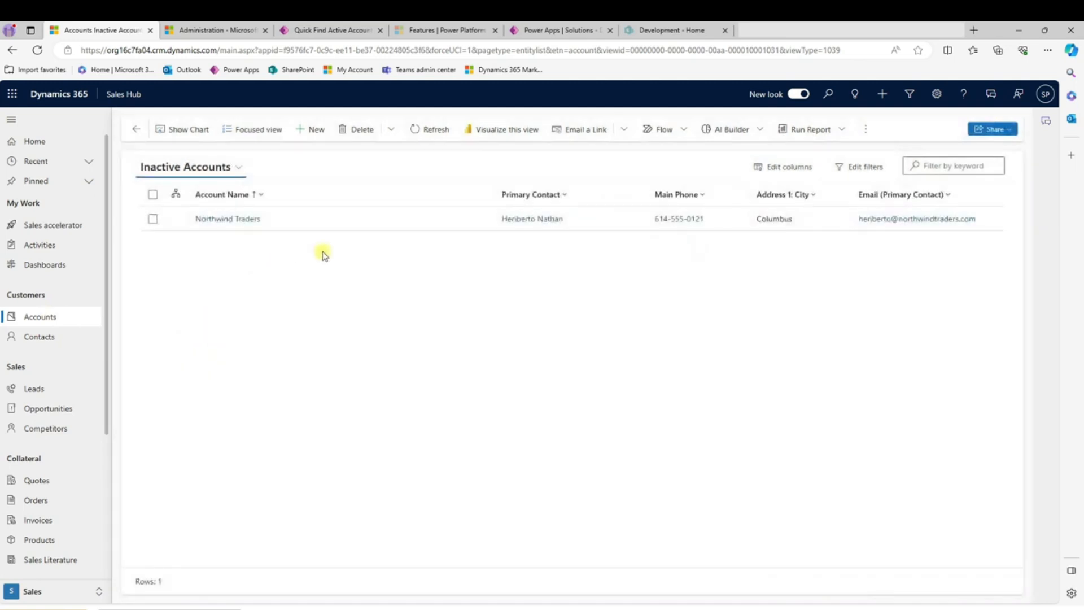
pyautogui.click(941, 165)
pyautogui.write('*Corp')
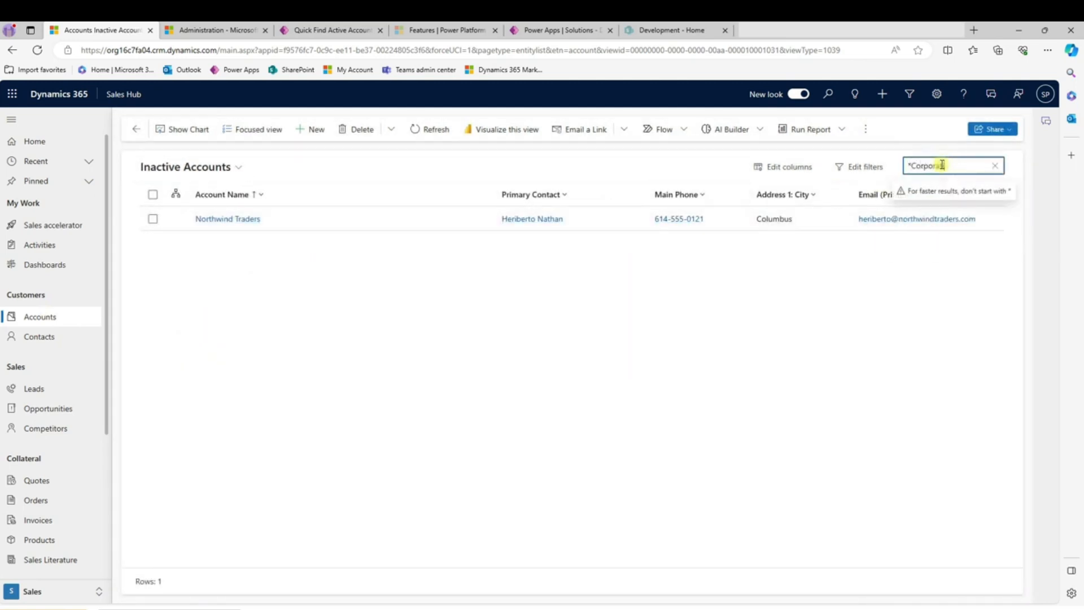
pyautogui.write('oration')
pyautogui.press('Return')
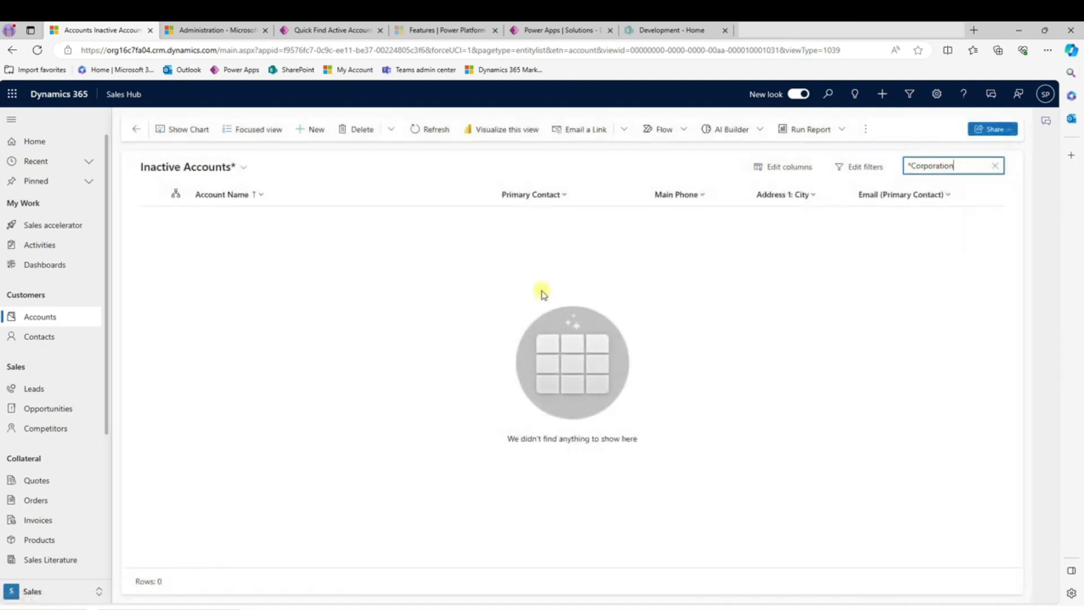
# - Return to the My Active Accounts view and look through the account views available for selection
pyautogui.click(37, 319)
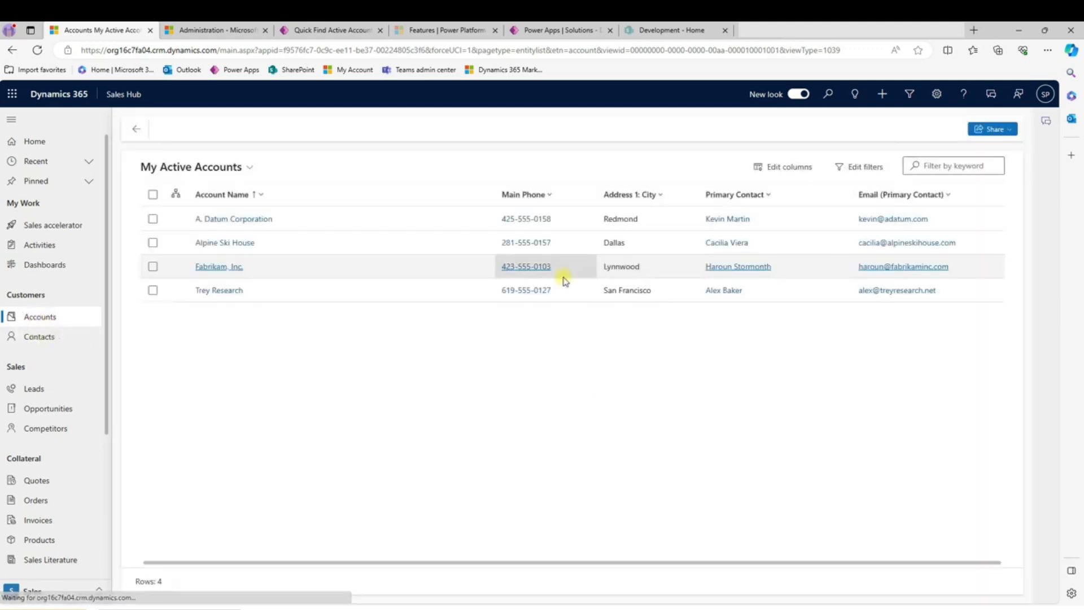
pyautogui.click(250, 169)
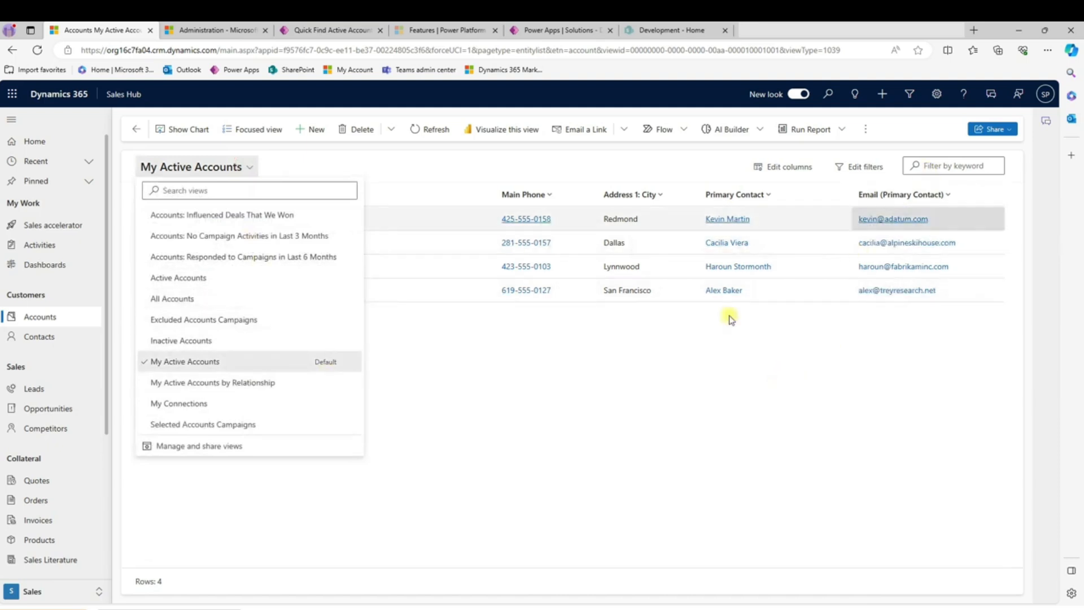
pyautogui.click(695, 354)
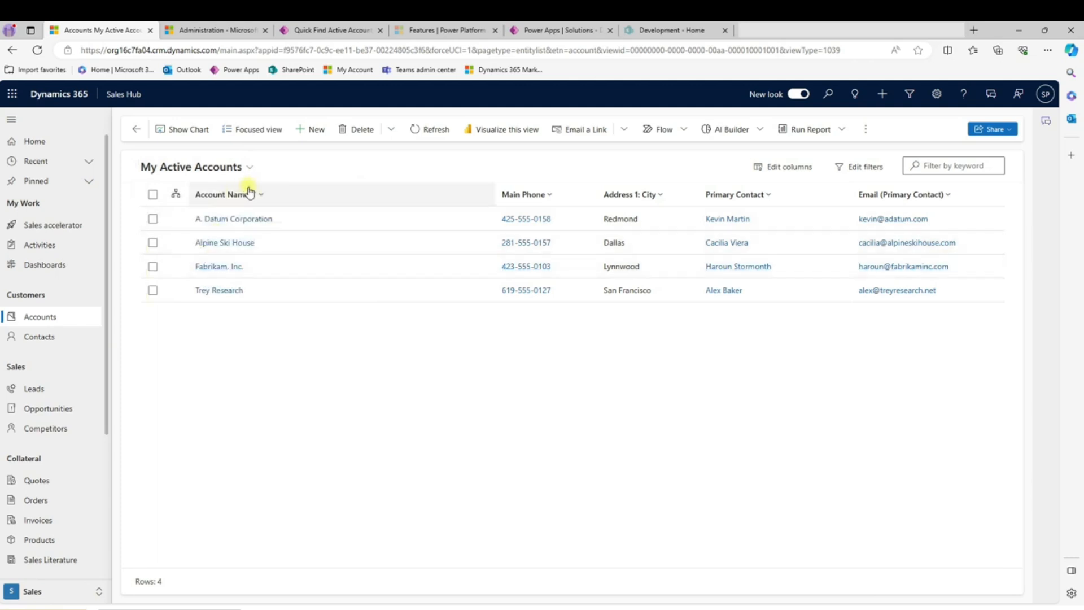
# - Open the A. Datum Corporation account's related contacts and activate the keyword filter of the Contact Associated View
pyautogui.doubleClick(336, 216)
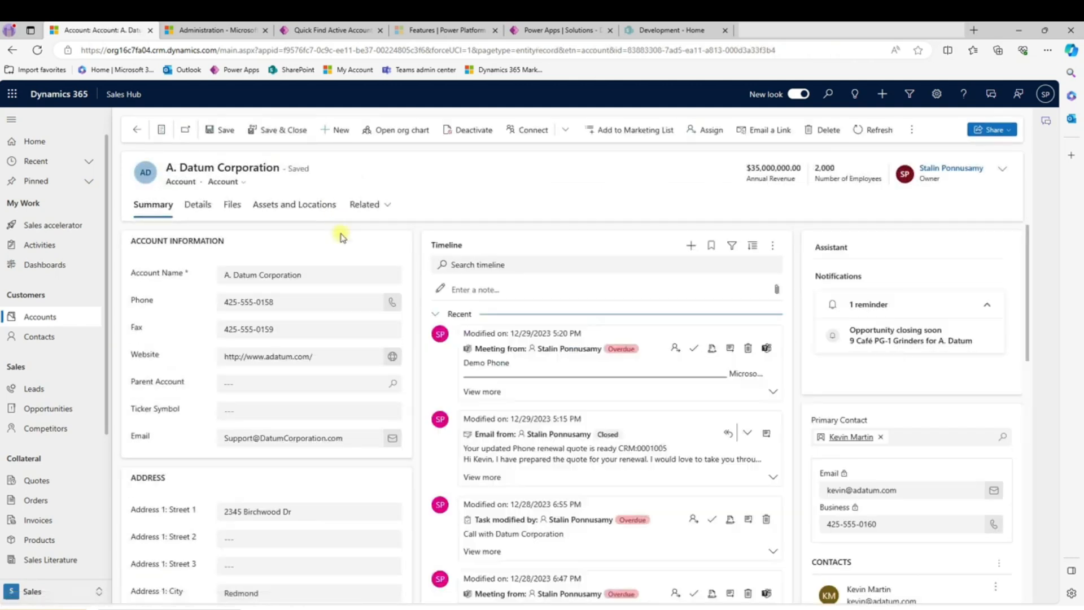
pyautogui.click(379, 206)
pyautogui.click(389, 291)
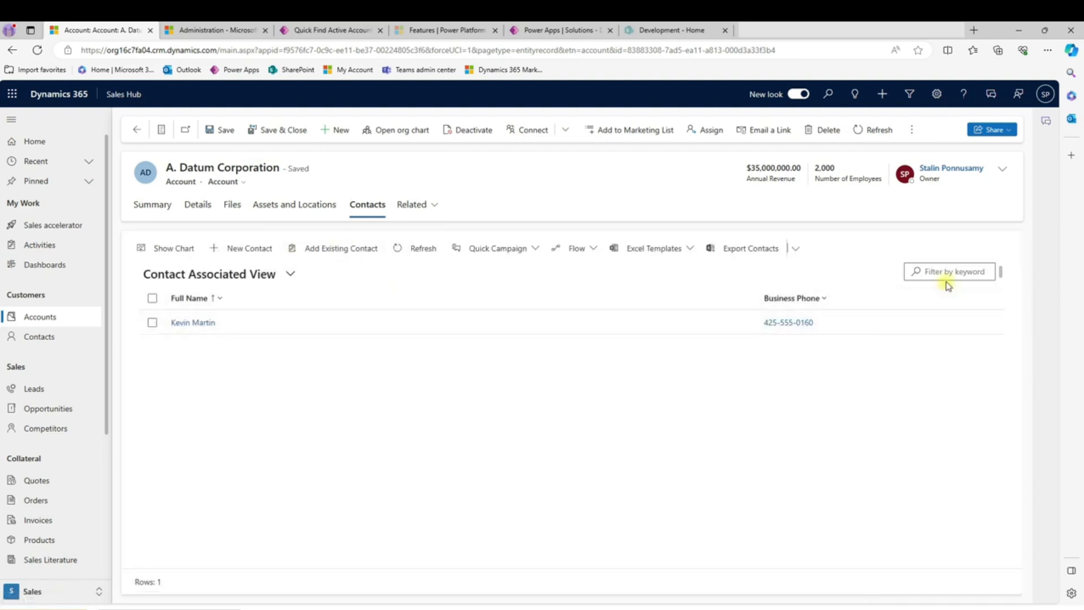
pyautogui.click(941, 271)
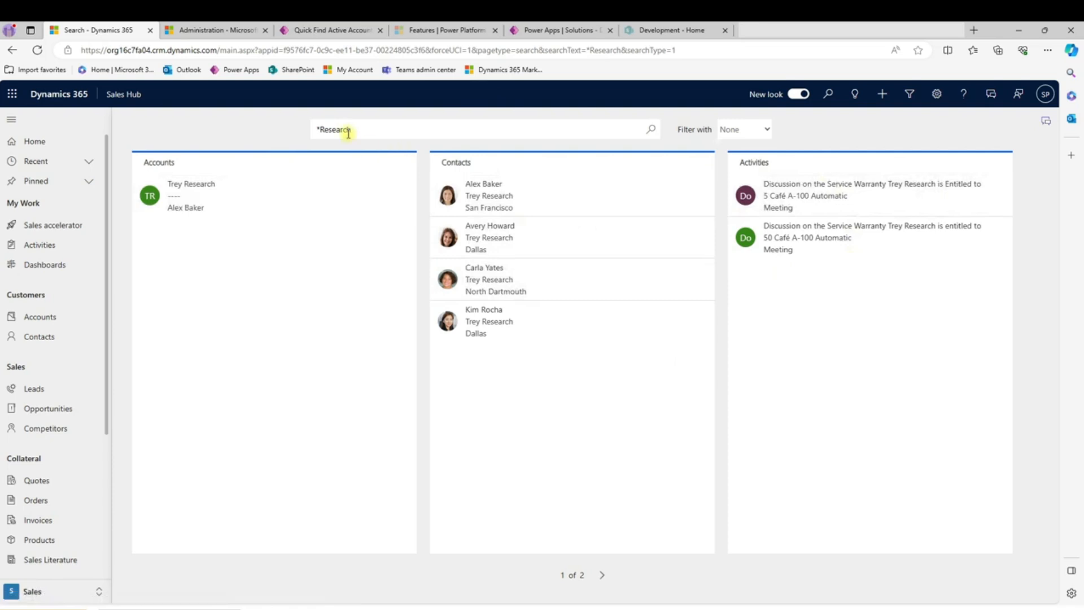
# - Restrict the *Research categorized search results to the Account entity and open the Trey Research account record
pyautogui.click(762, 130)
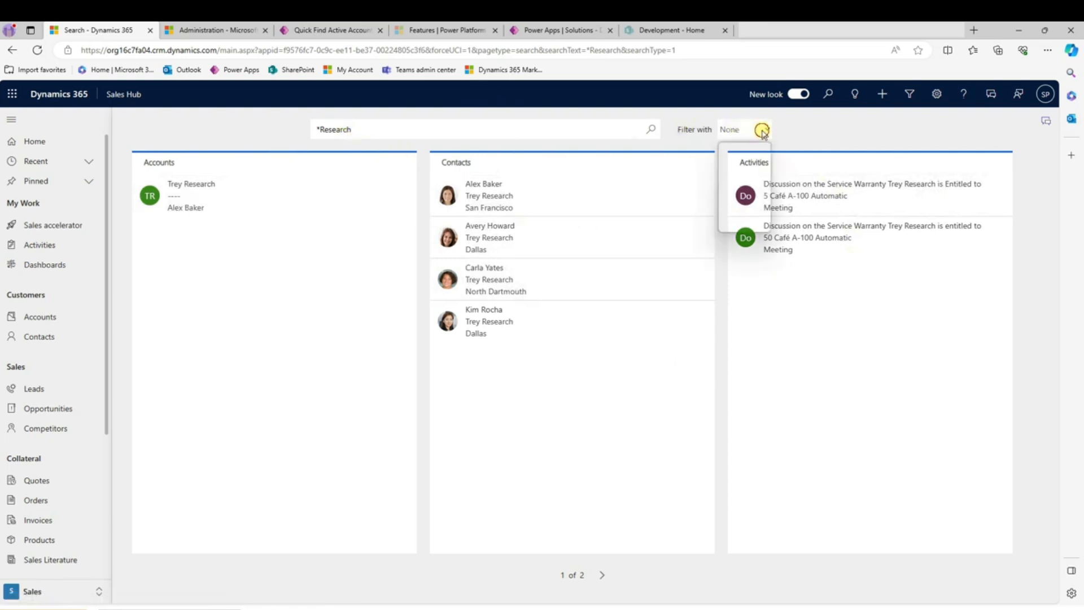
pyautogui.click(739, 158)
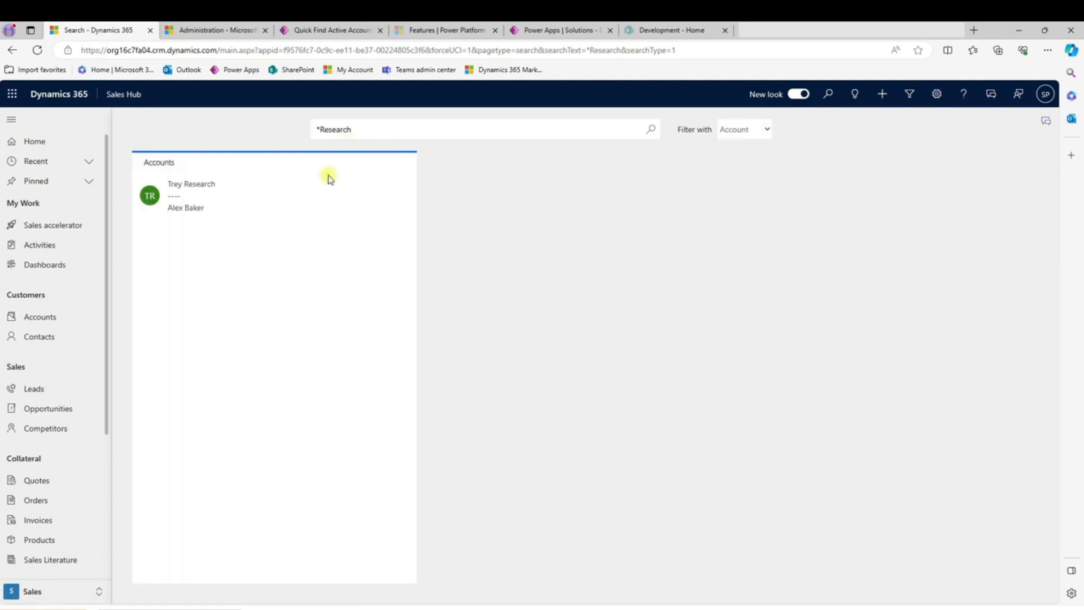
pyautogui.click(201, 205)
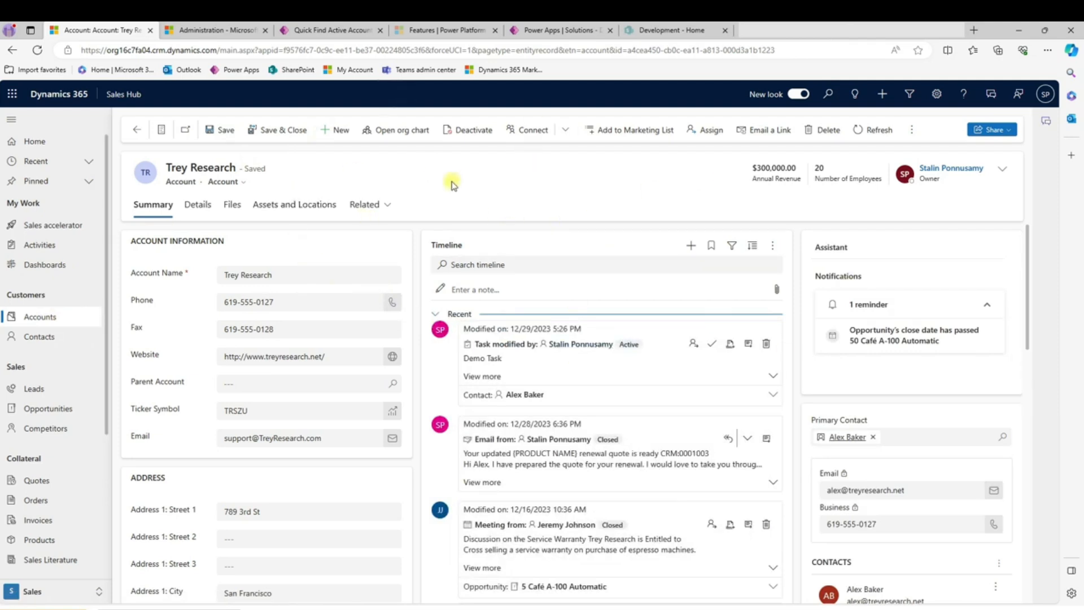
# - Filter the My Active Accounts view by the keyword *Corporation and select the A. Datum Corporation row
pyautogui.click(33, 316)
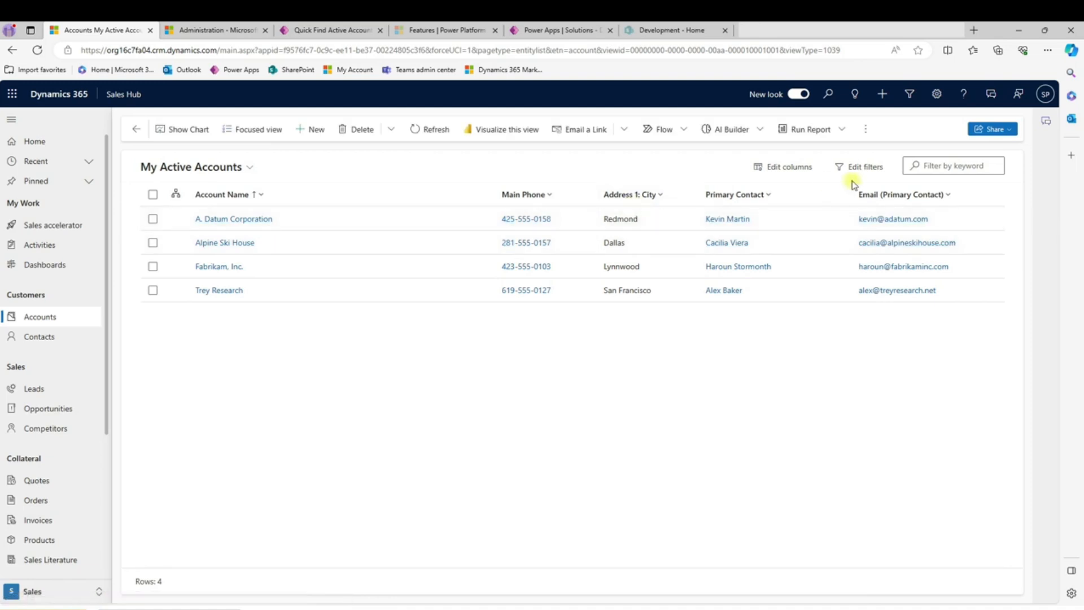
pyautogui.click(955, 165)
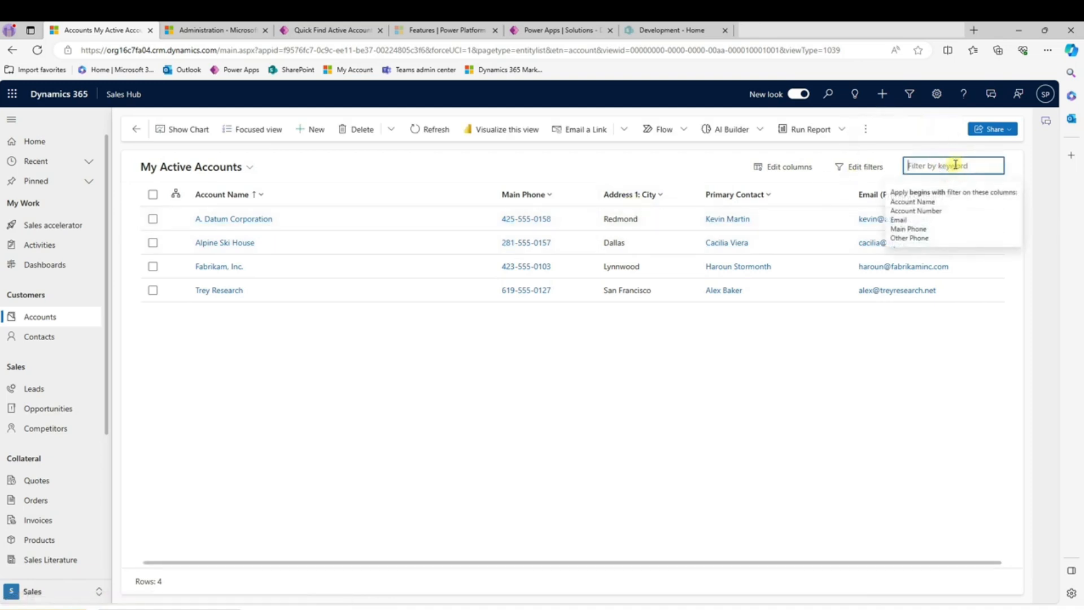
pyautogui.write('*Corp')
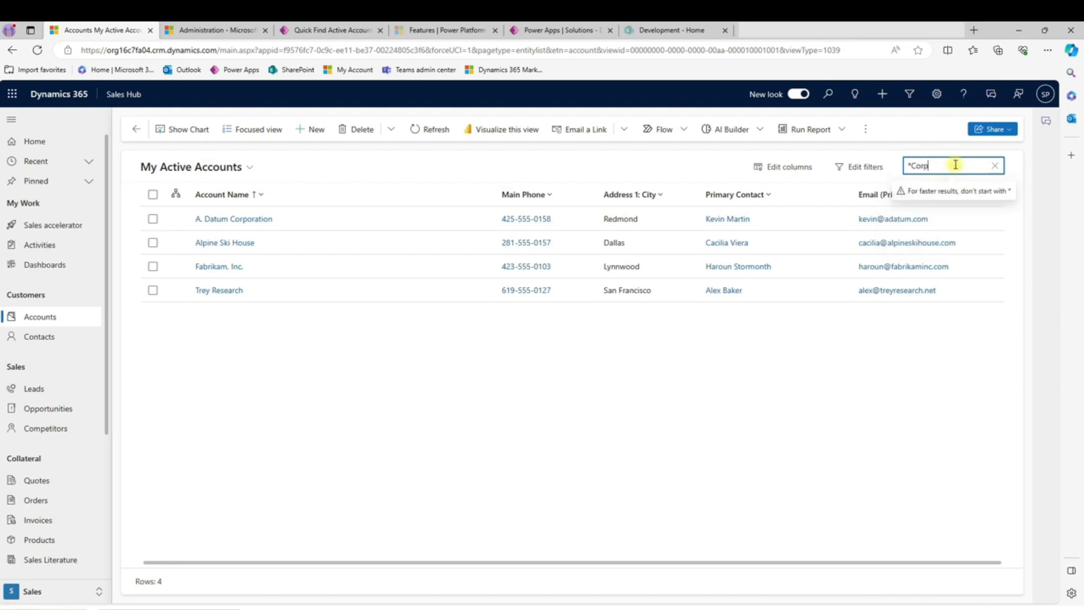
pyautogui.write('oration')
pyautogui.press('Return')
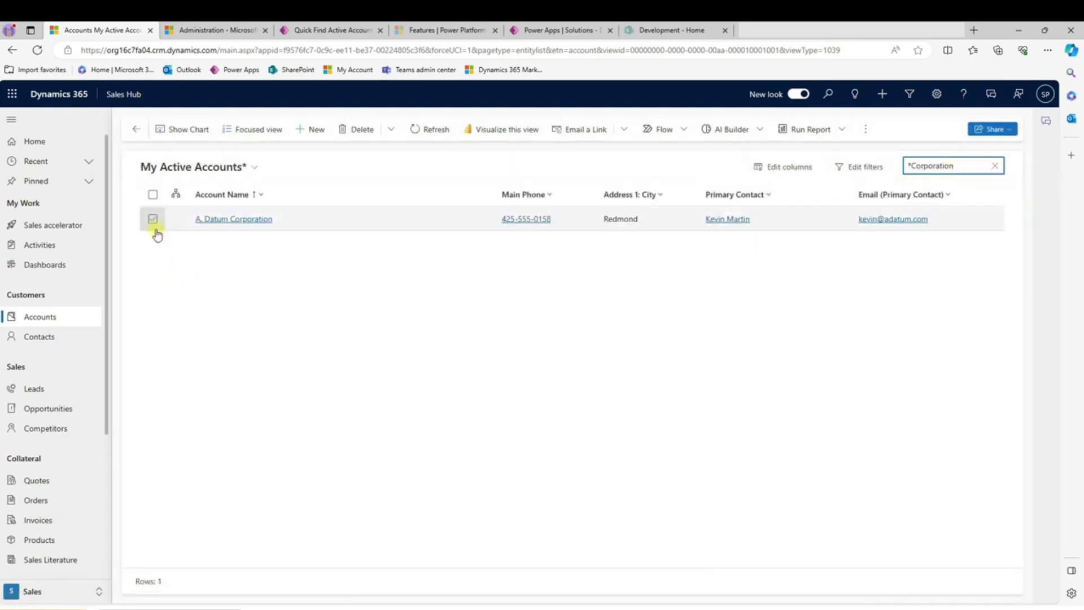
pyautogui.click(153, 219)
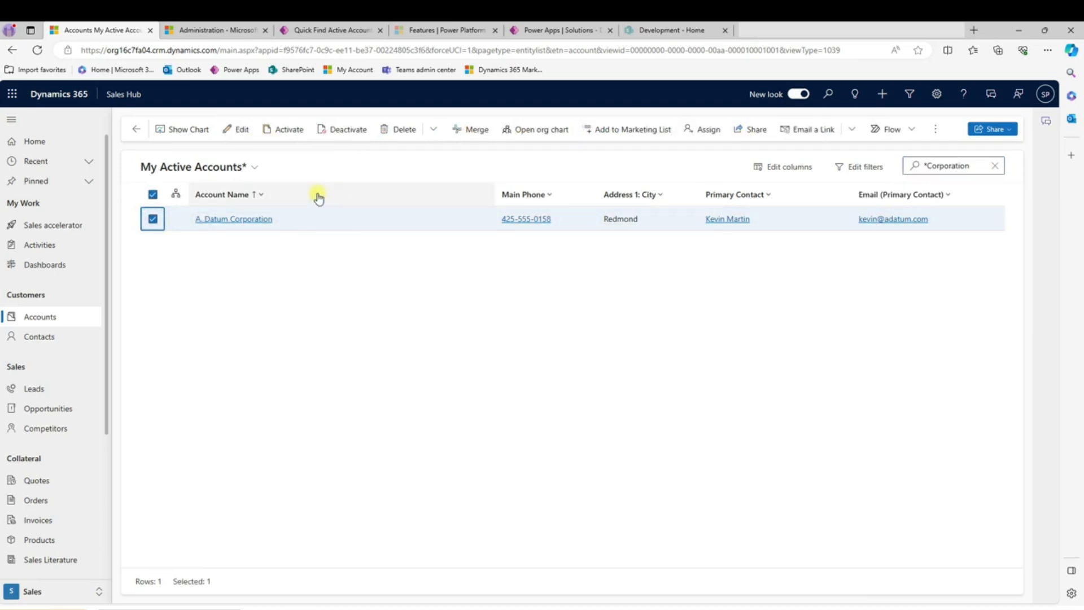
pyautogui.click(52, 316)
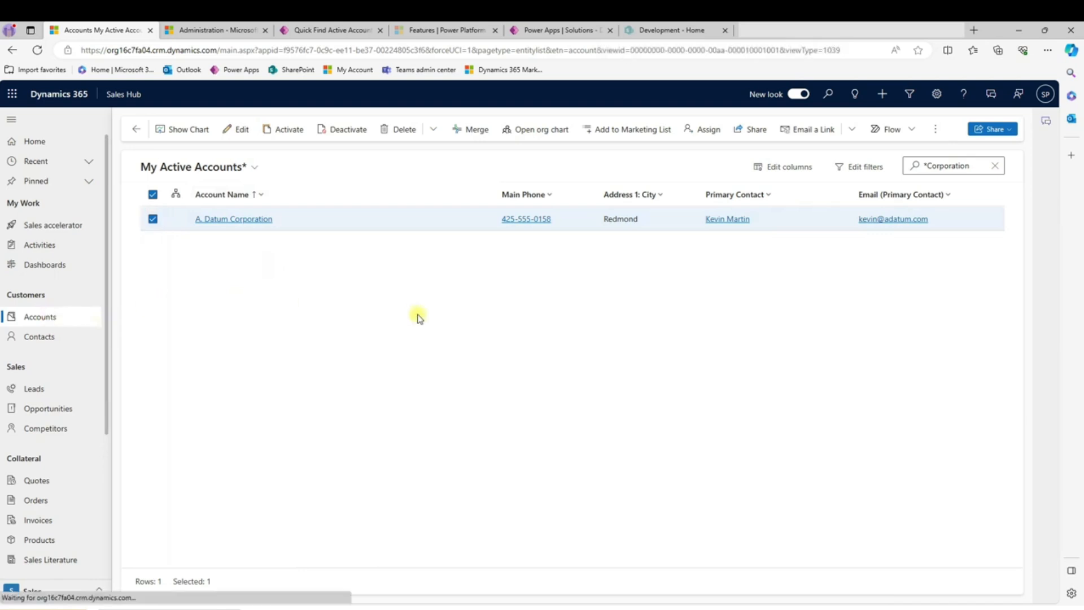